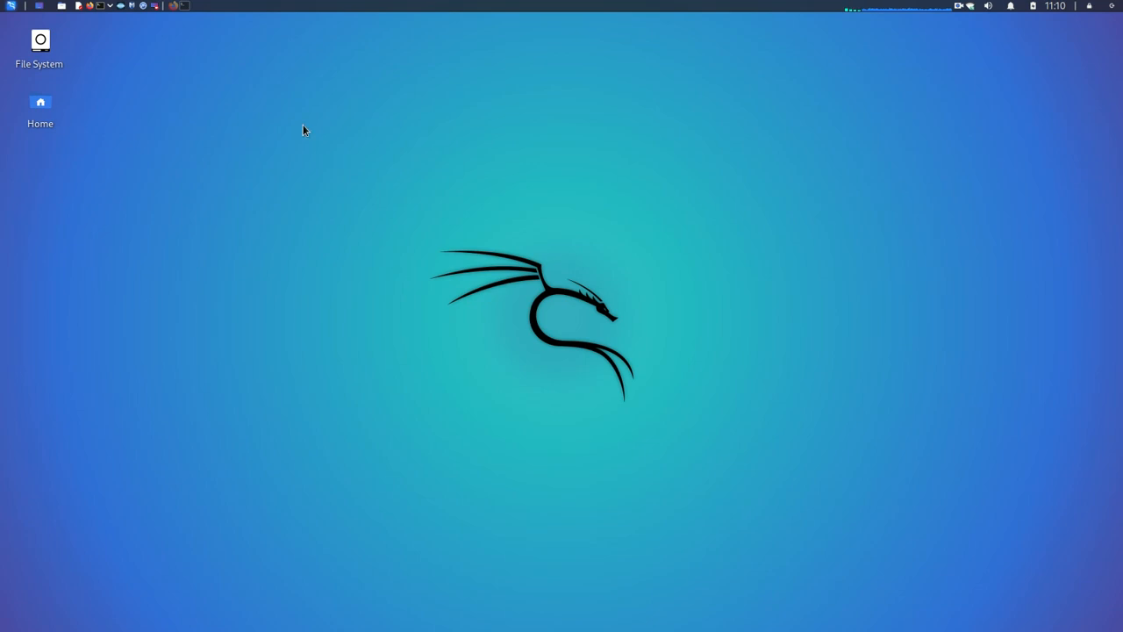
# Step: Download and save the Genymotion 3.2.1 Linux 64bit installer from genymotion.com in Firefox
pyautogui.click(174, 6)
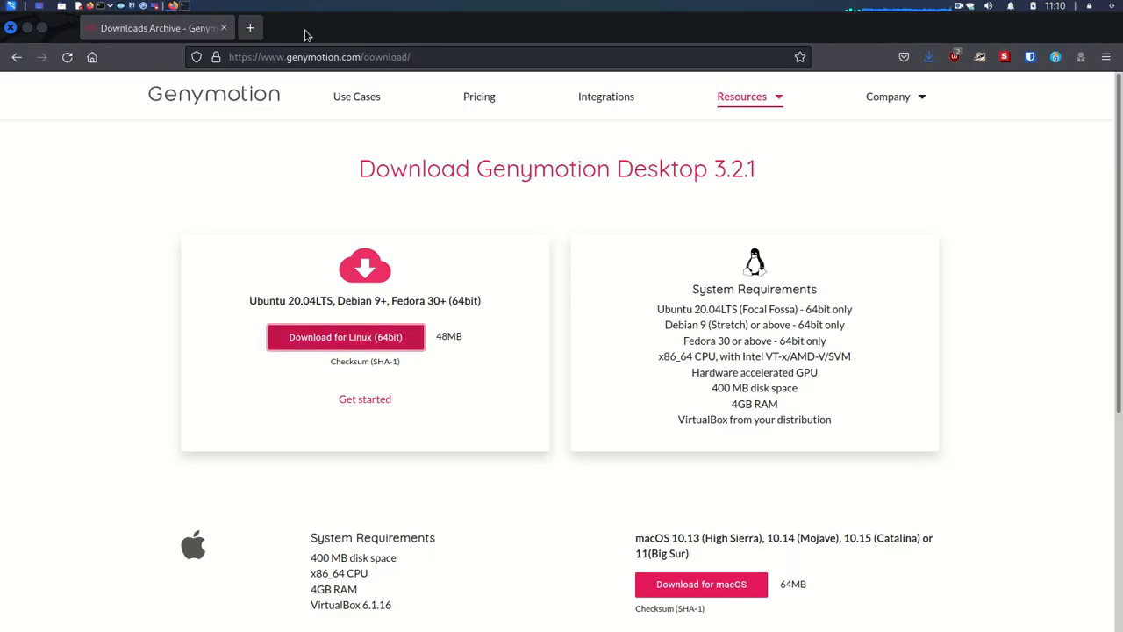
pyautogui.click(434, 56)
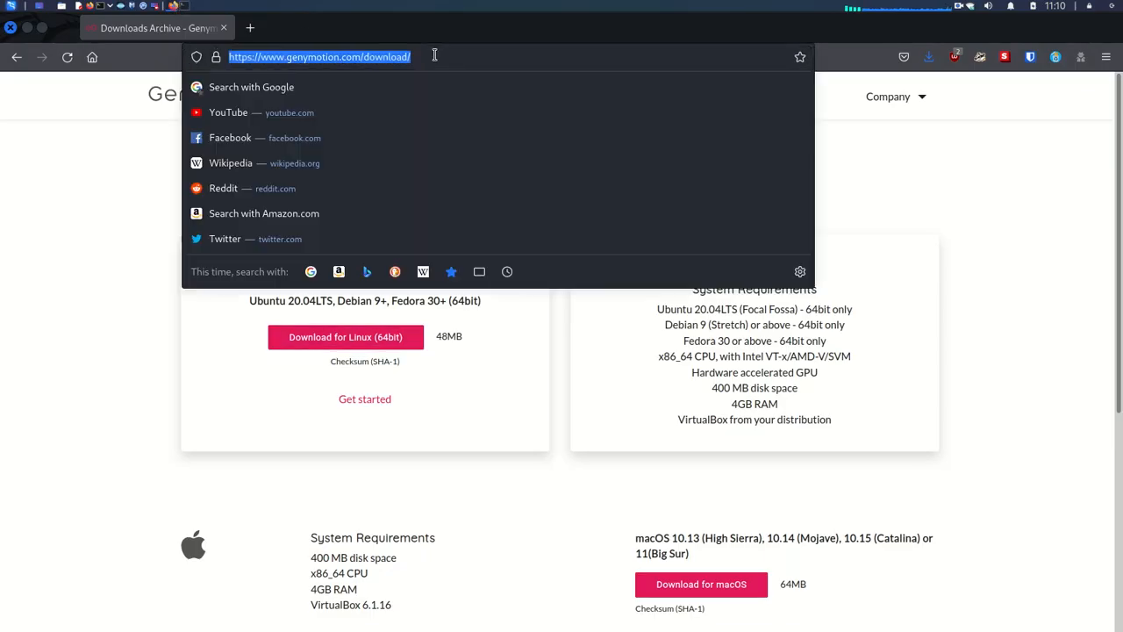
pyautogui.click(12, 185)
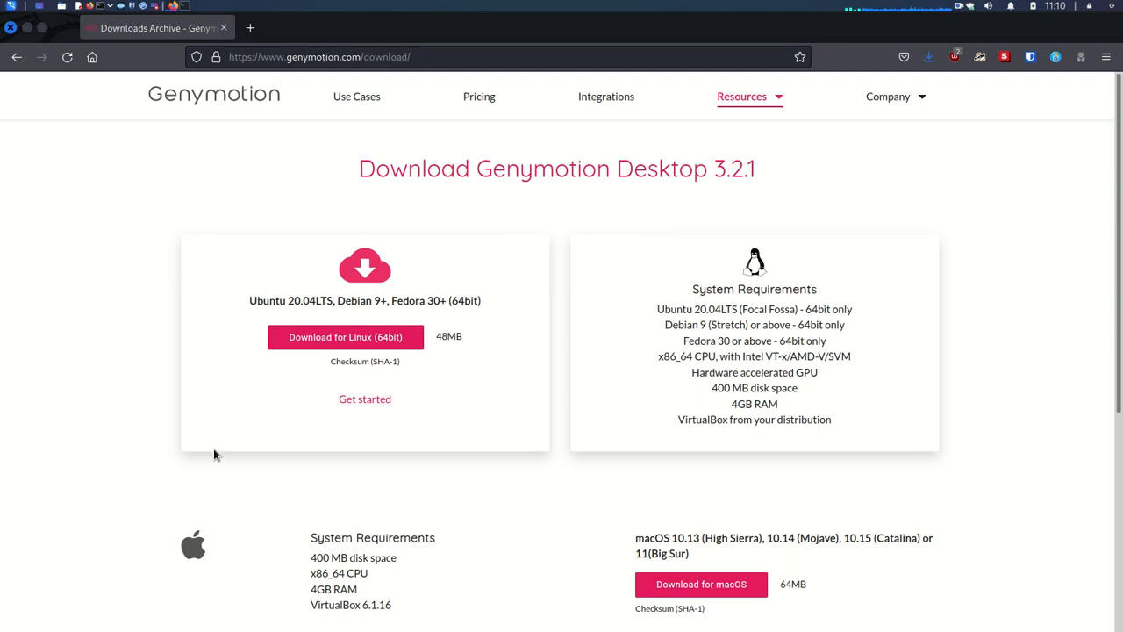
pyautogui.click(340, 338)
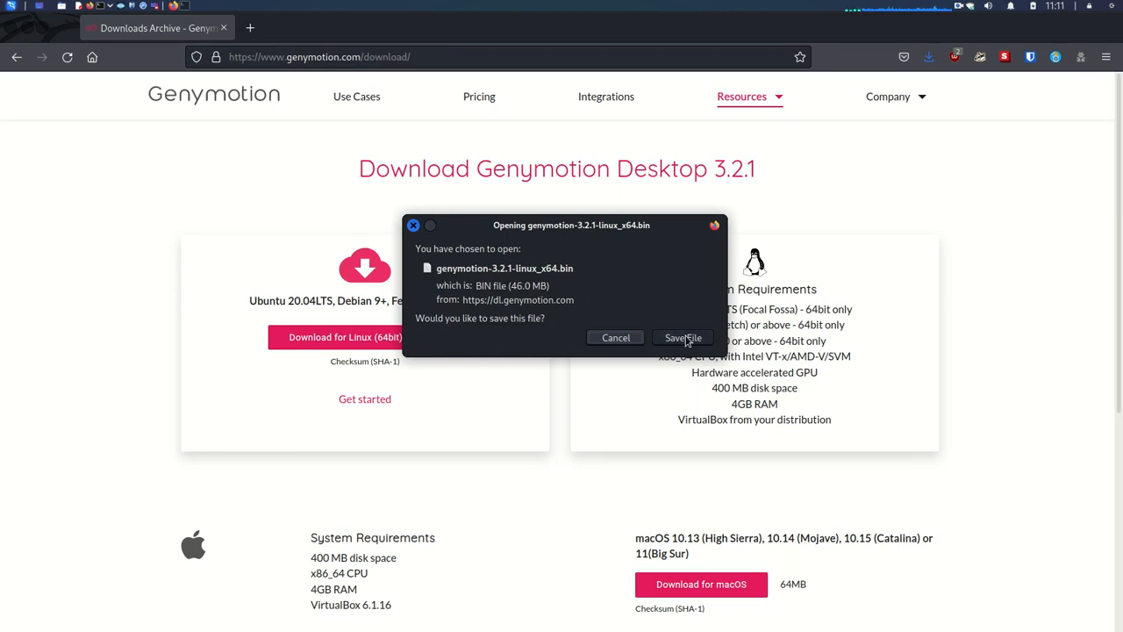
pyautogui.click(626, 342)
# Step: Confirm genymotion-3.2.1-linux_x64.bin (46.0 MB) finished downloading, then minimize Firefox
pyautogui.click(920, 67)
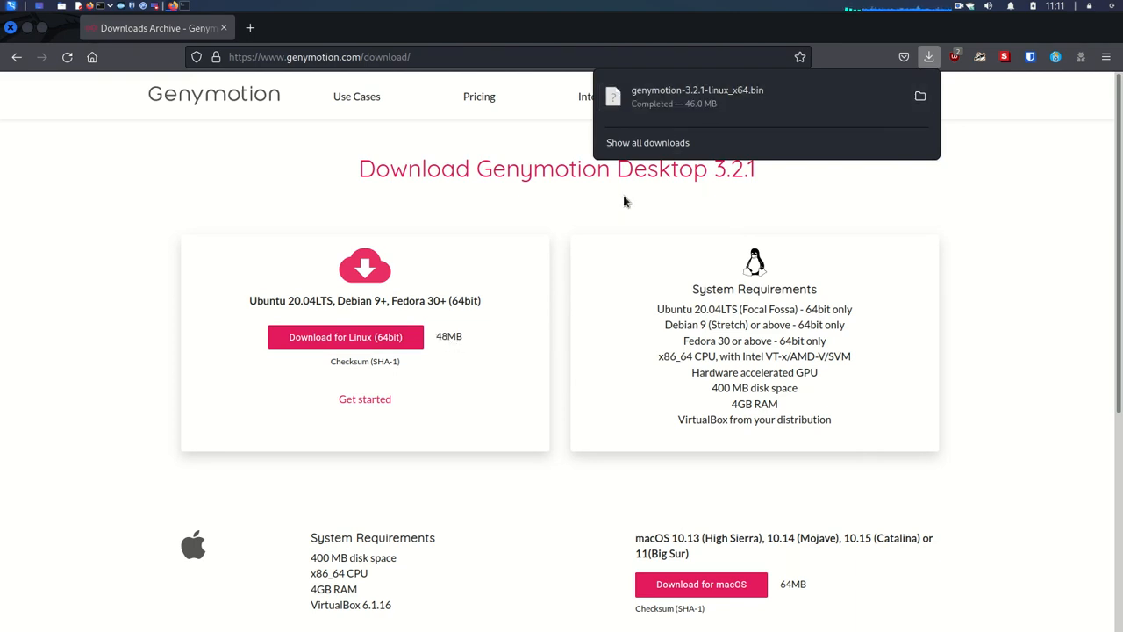
pyautogui.click(4, 374)
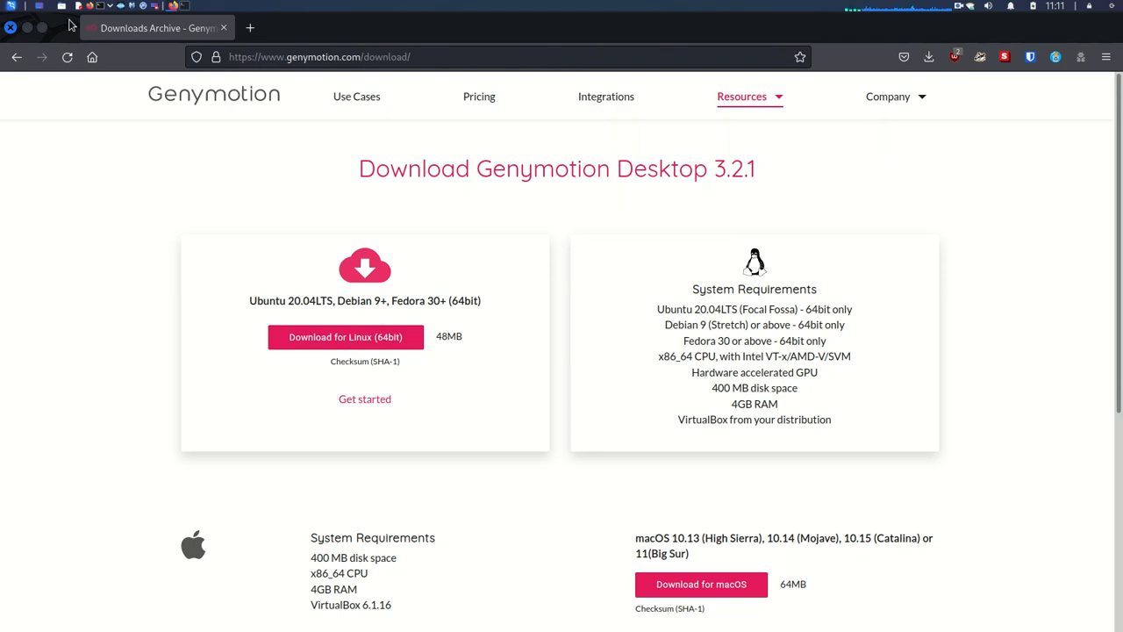
pyautogui.click(31, 26)
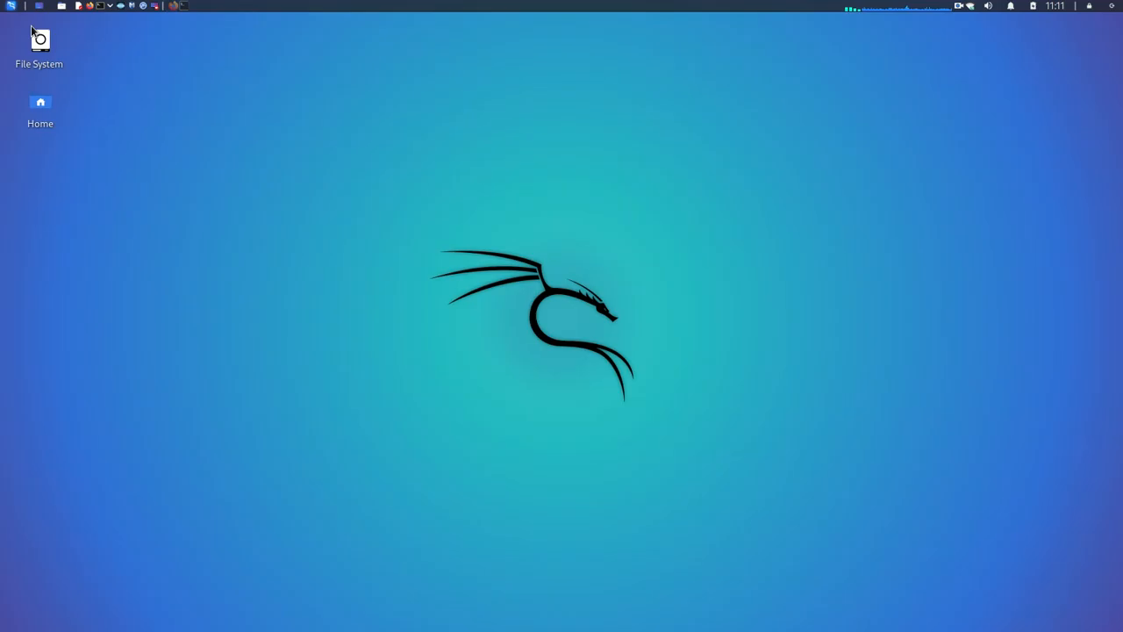
# Step: In a root terminal, change into /home/kali/Downloads and list its files
pyautogui.click(185, 6)
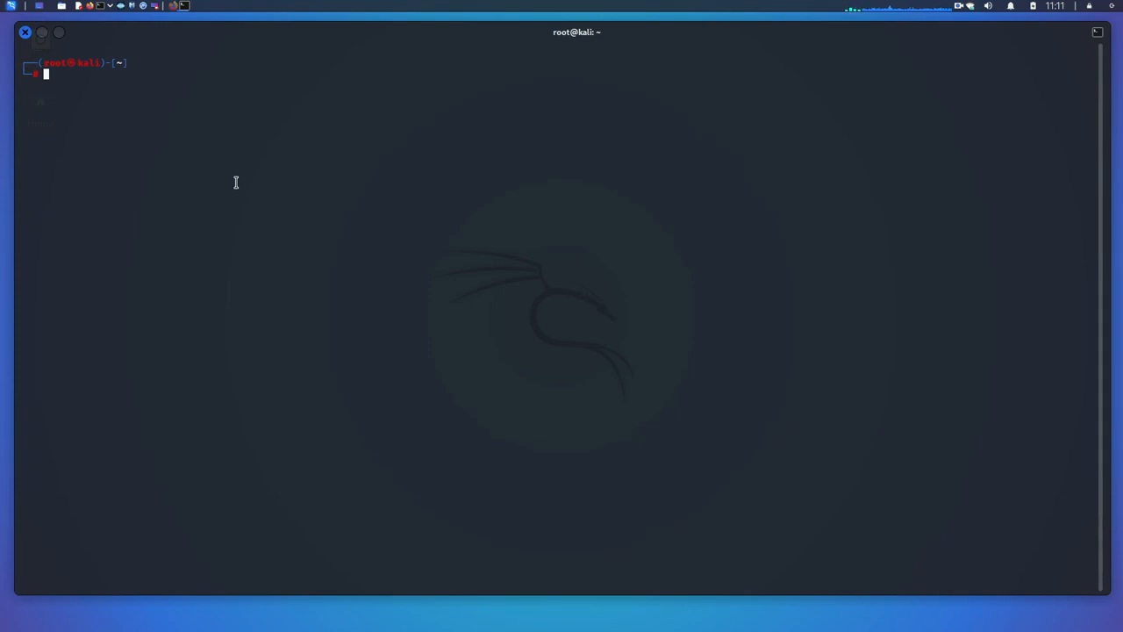
pyautogui.write('cd')
pyautogui.press('Tab')
pyautogui.press('Right')
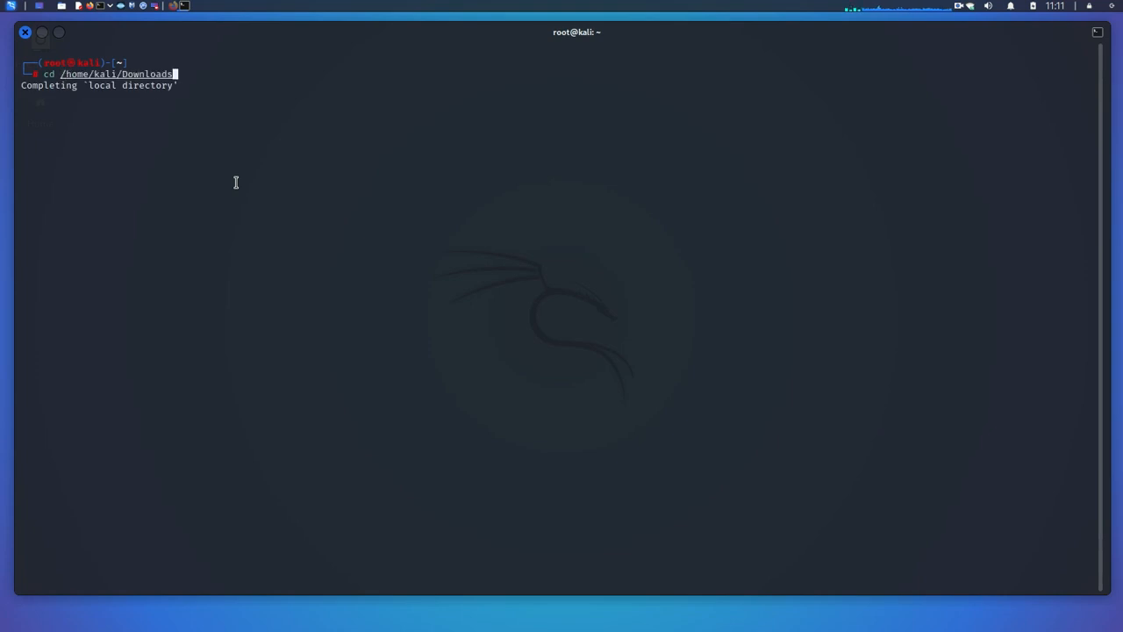
pyautogui.press('Return')
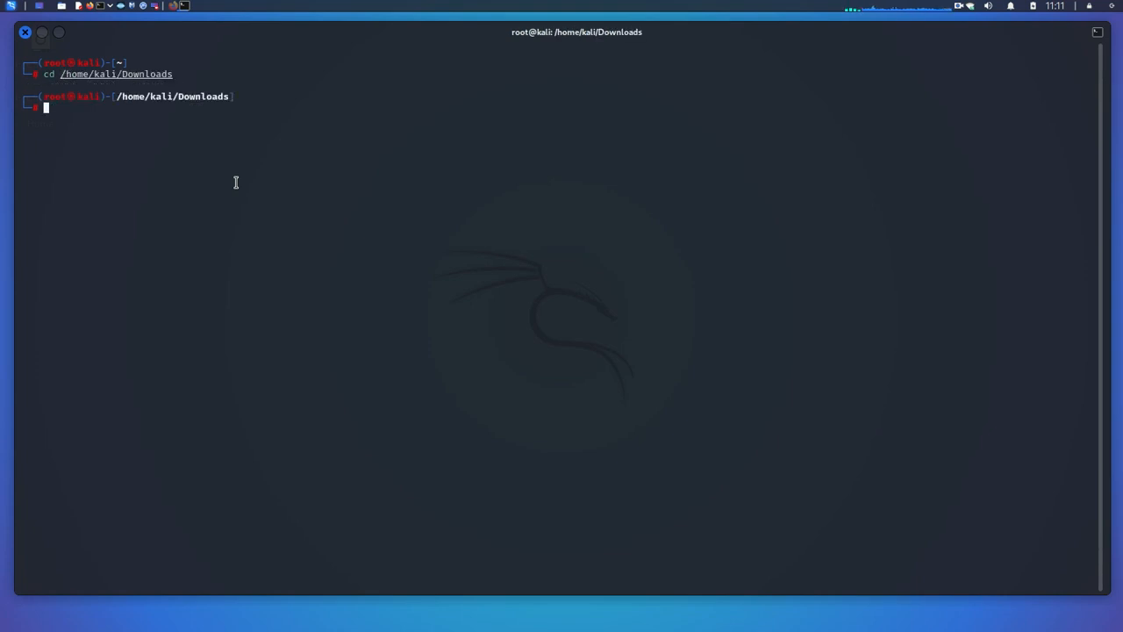
pyautogui.write('ls')
pyautogui.press('Return')
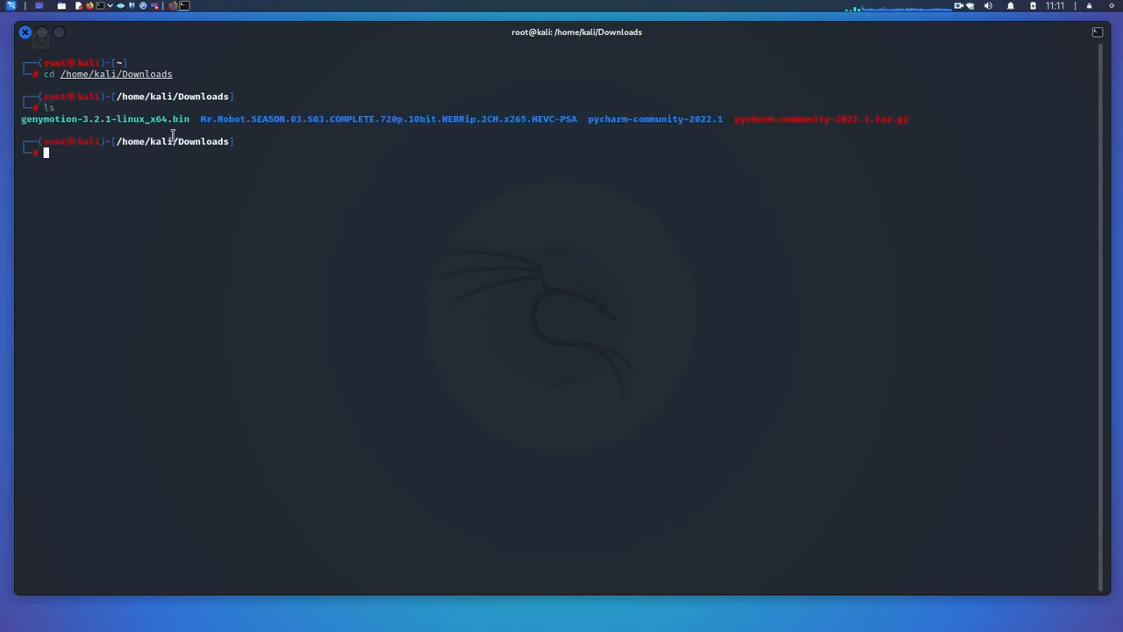
# Step: Make genymotion-3.2.1-linux_x64.bin executable with chmod +x
pyautogui.doubleClick(84, 119)
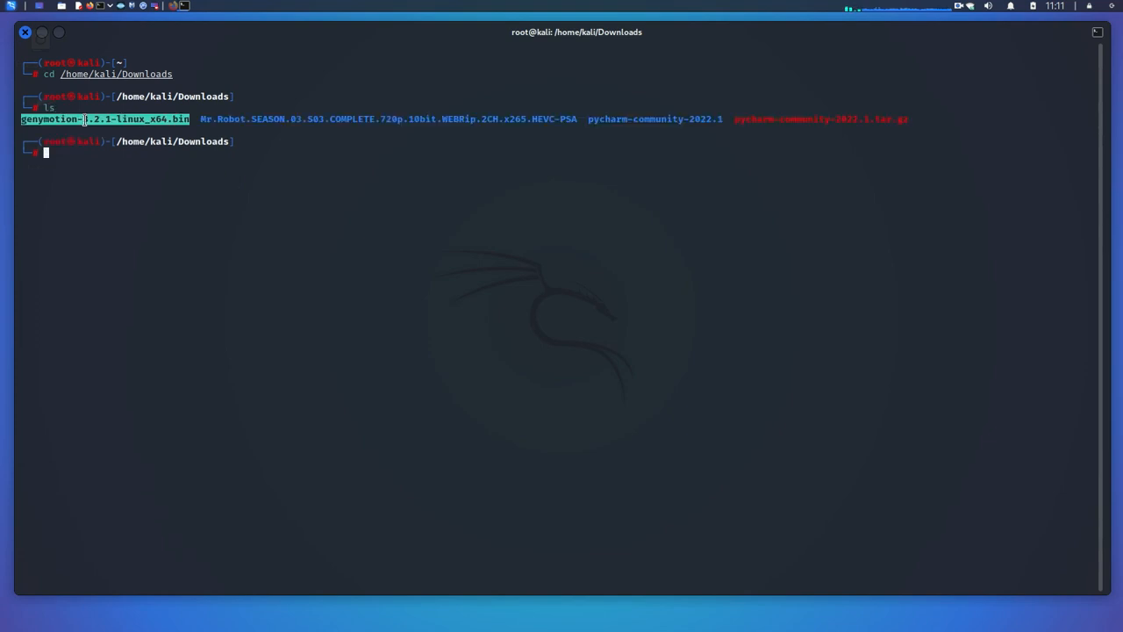
pyautogui.click(85, 119)
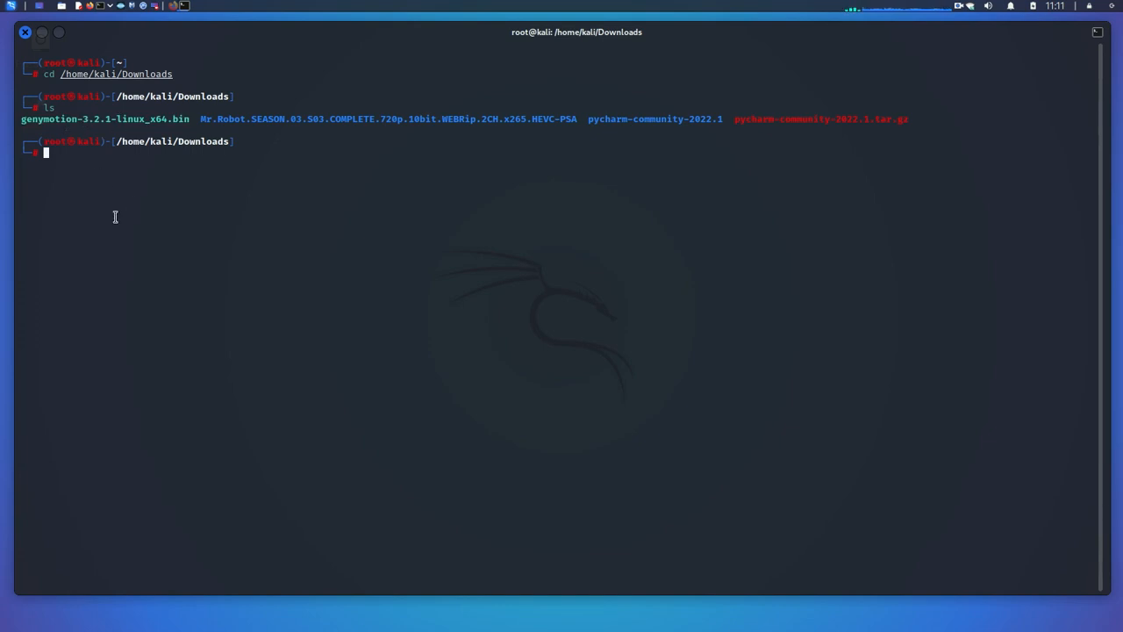
pyautogui.write('ch')
pyautogui.press('Right')
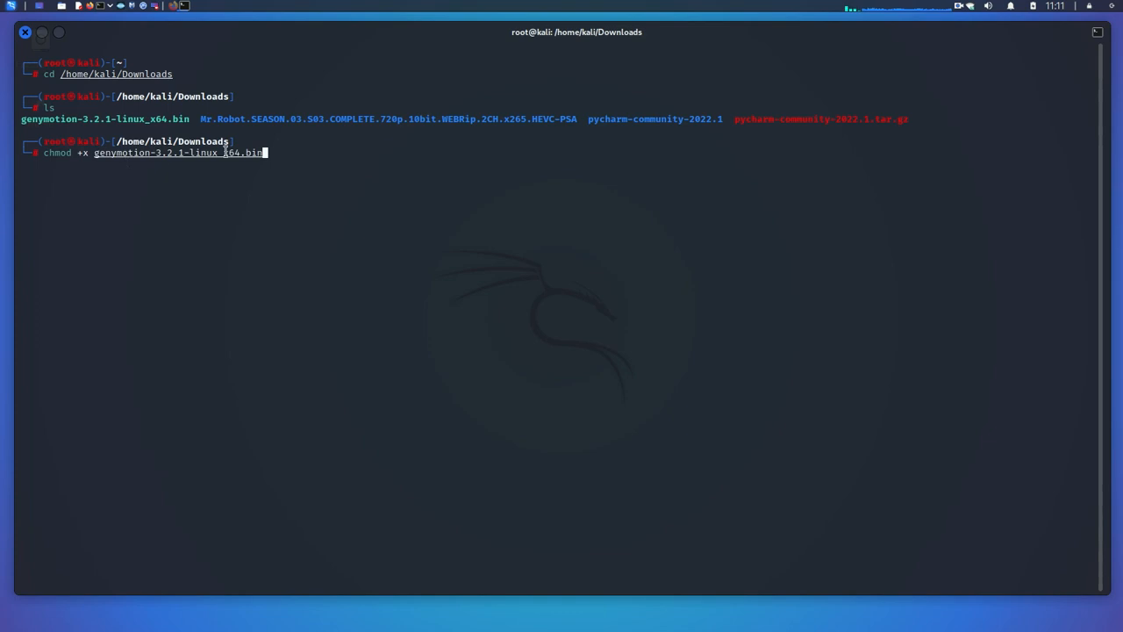
pyautogui.moveTo(264, 154); pyautogui.dragTo(120, 156)
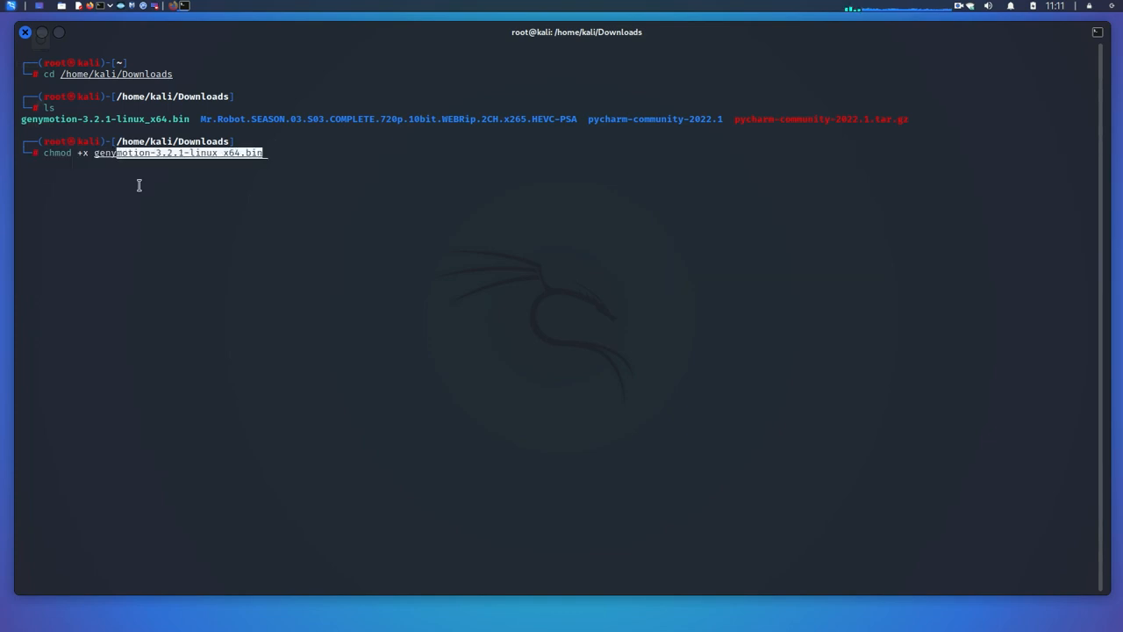
pyautogui.click(140, 186)
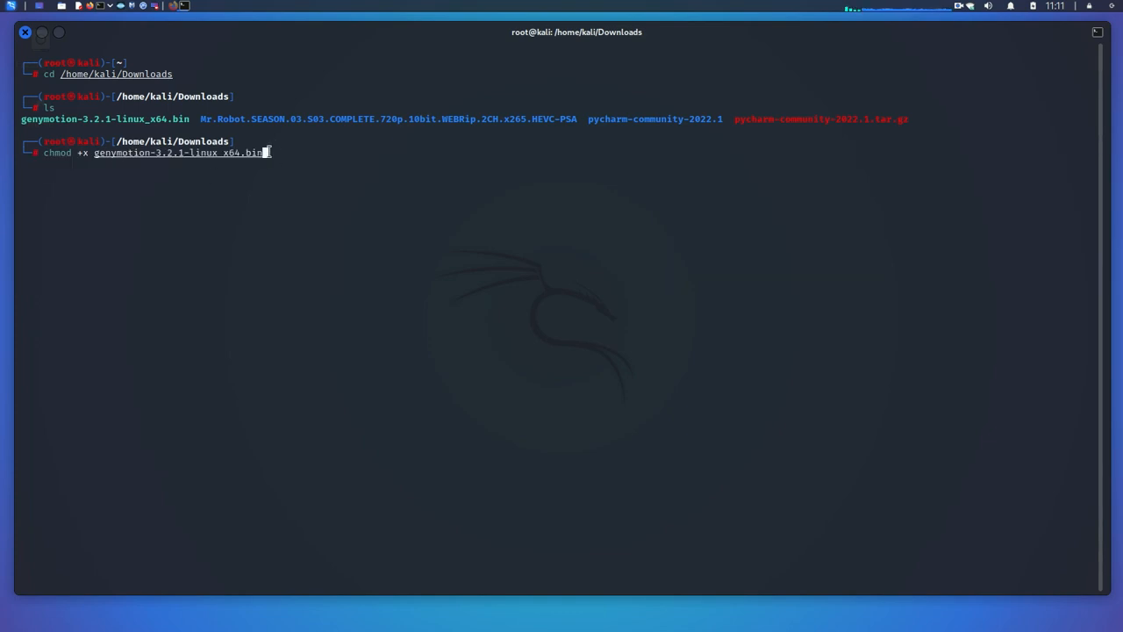
pyautogui.press('Return')
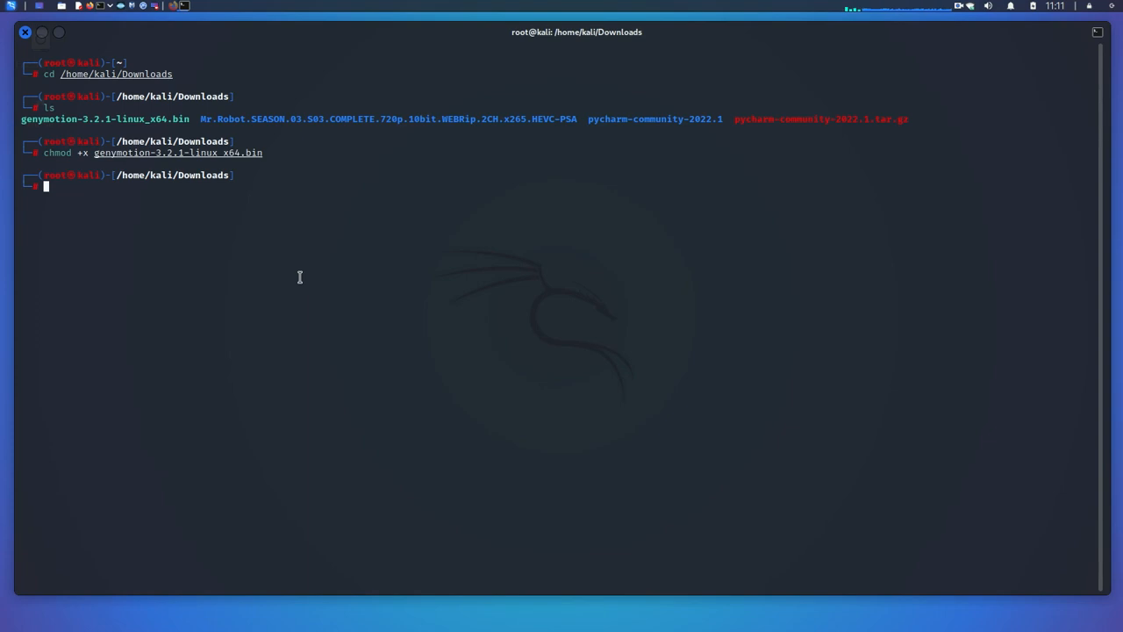
# Step: Run ./genymotion-3.2.1-linux_x64.bin and answer y to overwrite the previous installation
pyautogui.write('./')
pyautogui.press('Right')
pyautogui.press('Return')
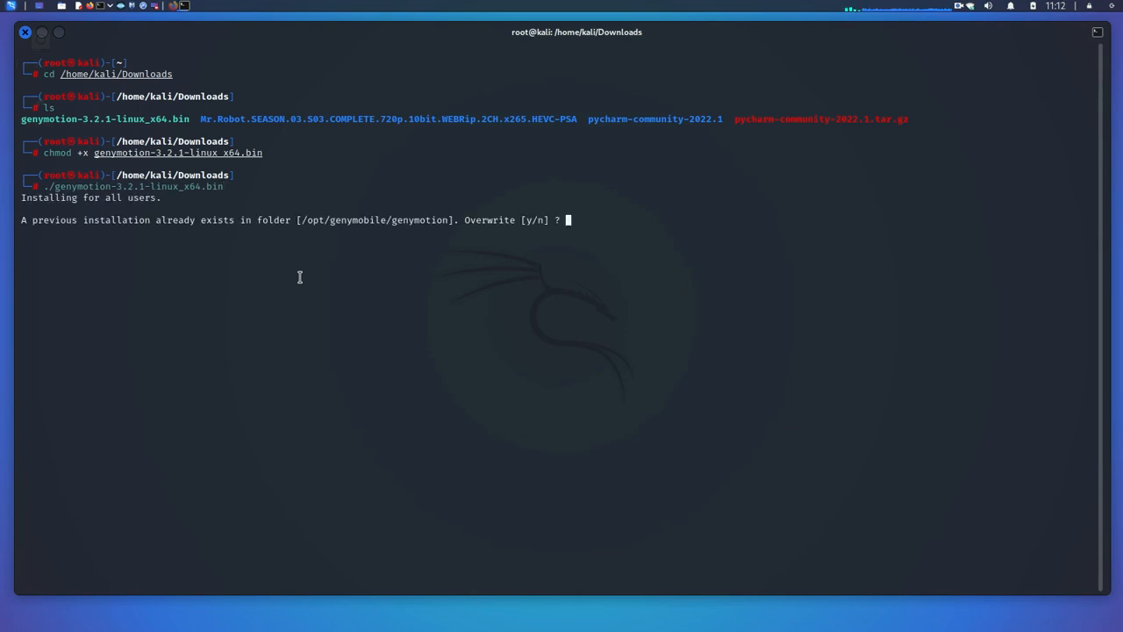
pyautogui.write('y')
pyautogui.press('Return')
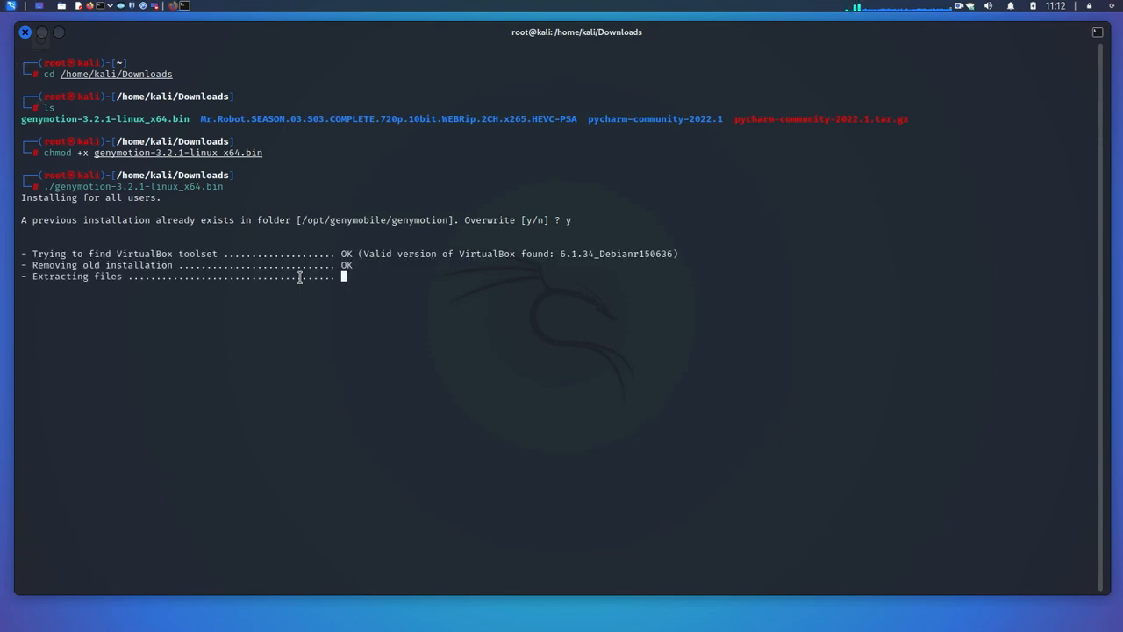
# Step: Review the installer output down to 'Installation done successfully.'
pyautogui.moveTo(178, 255)
pyautogui.mouseDown()
pyautogui.moveTo(202, 256)
pyautogui.moveTo(190, 261)
pyautogui.mouseUp()
pyautogui.moveTo(59, 265); pyautogui.dragTo(165, 265)
pyautogui.click(109, 272)
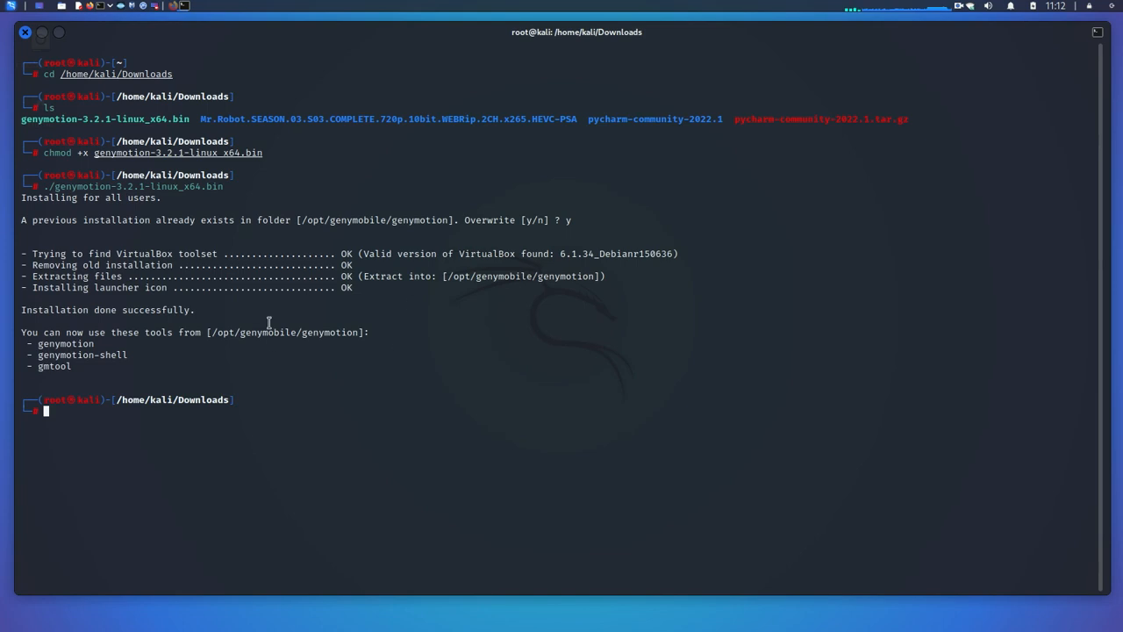
pyautogui.tripleClick(56, 288)
pyautogui.click(232, 329)
pyautogui.moveTo(20, 310); pyautogui.dragTo(198, 310)
pyautogui.click(247, 312)
# Step: Launch Genymotion from the application launcher by searching 'geny'
pyautogui.press('super')
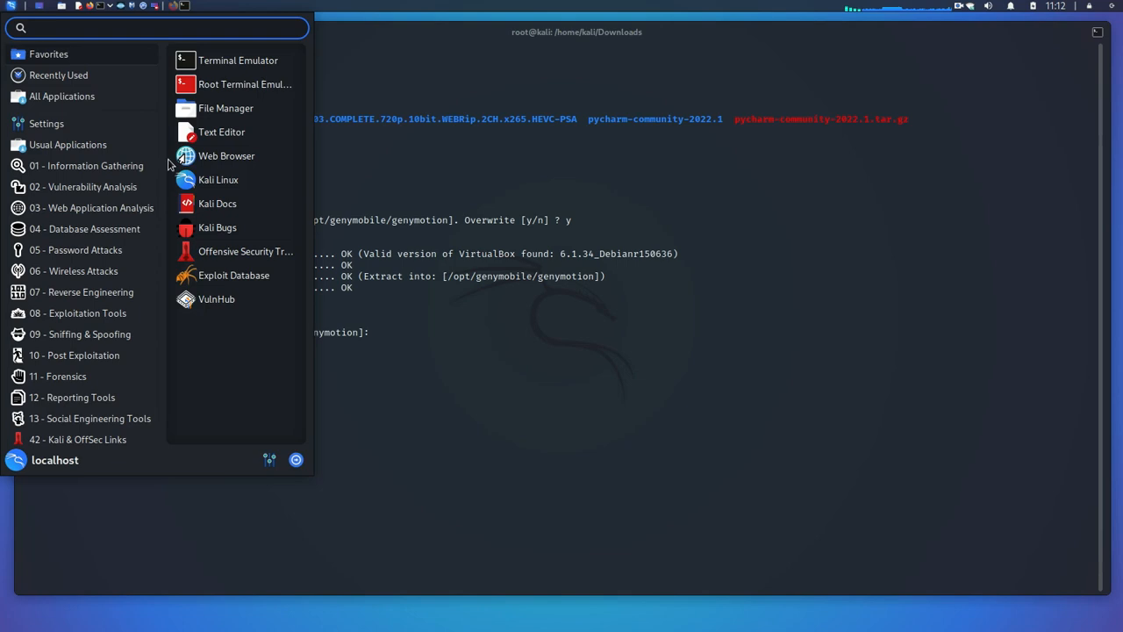
pyautogui.click(109, 75)
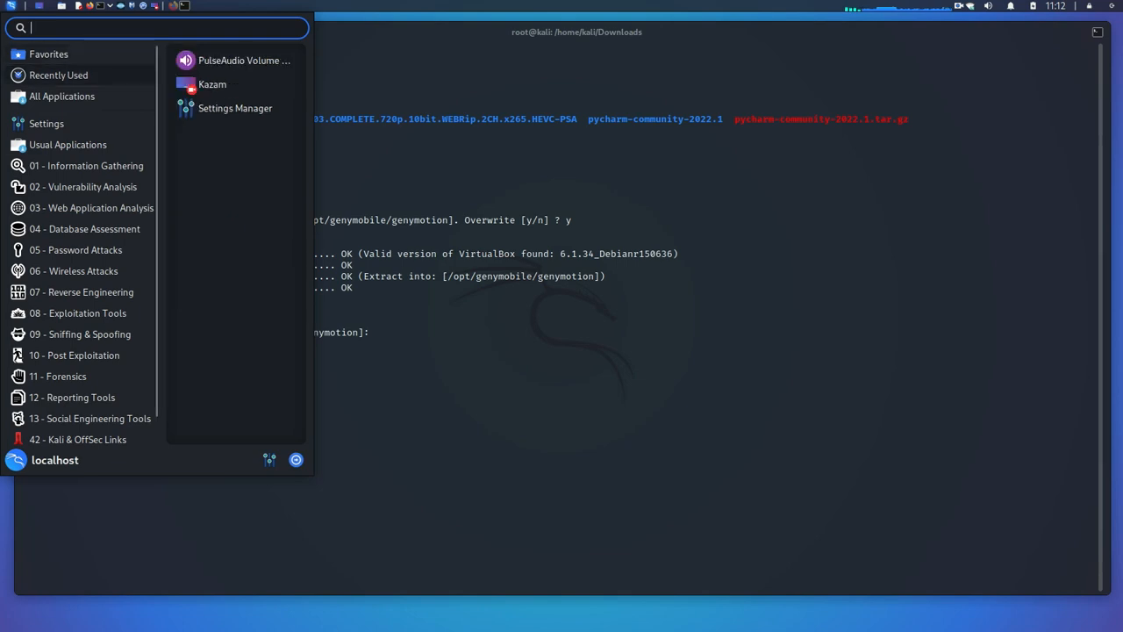
pyautogui.write('geny')
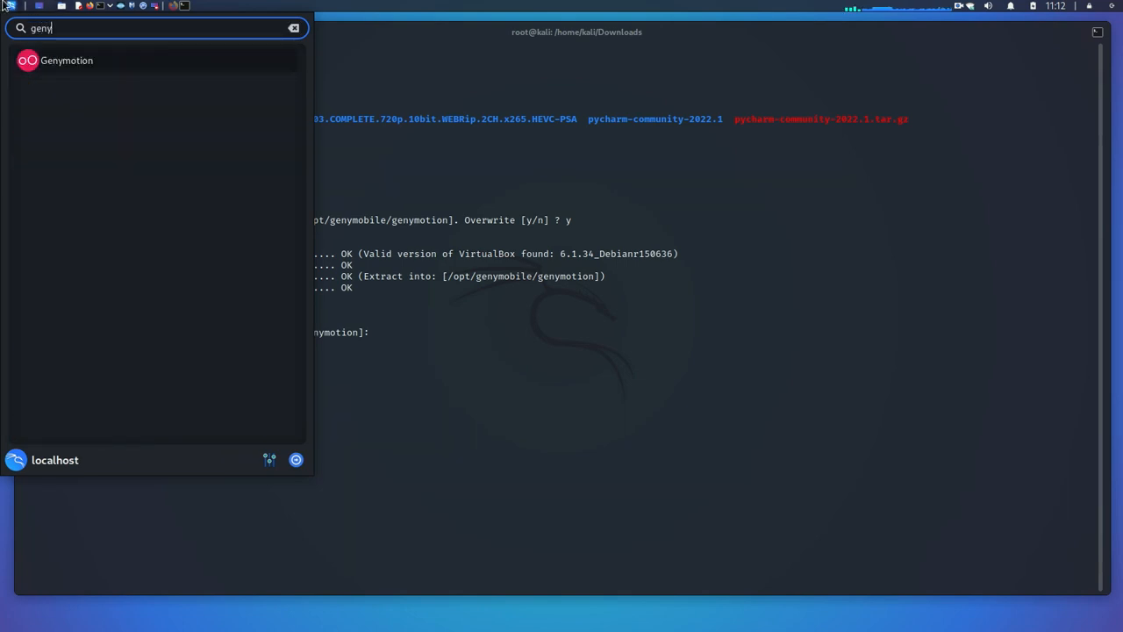
pyautogui.click(60, 65)
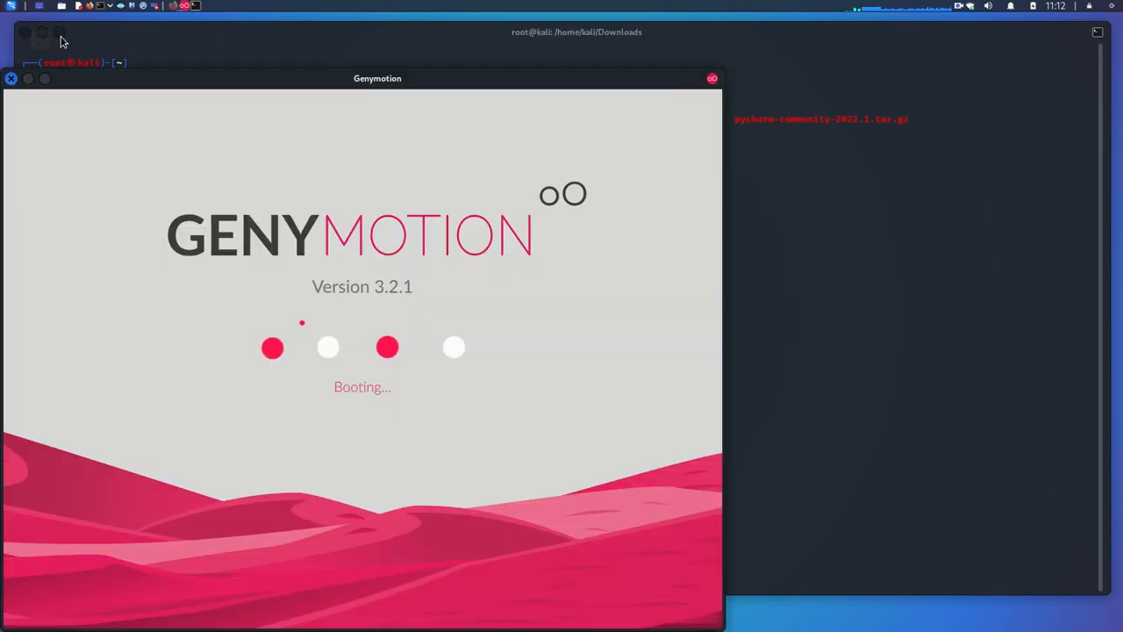
# Step: Centre the Genymotion window and choose CREATE ACCOUNT on the Welcome screen
pyautogui.click(60, 39)
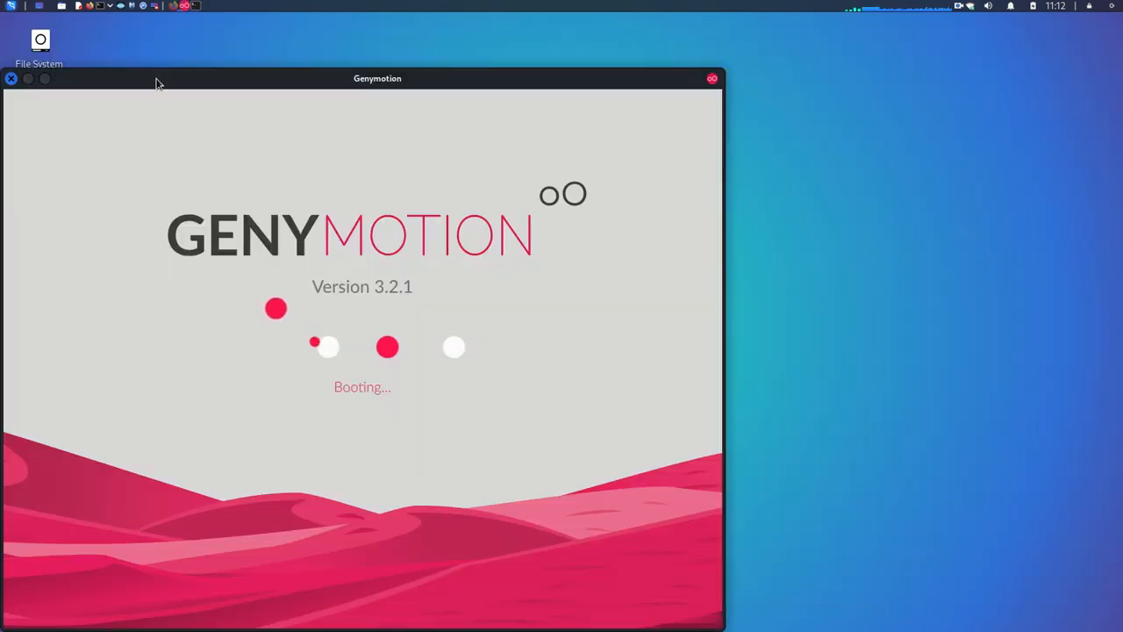
pyautogui.moveTo(118, 83); pyautogui.dragTo(255, 42)
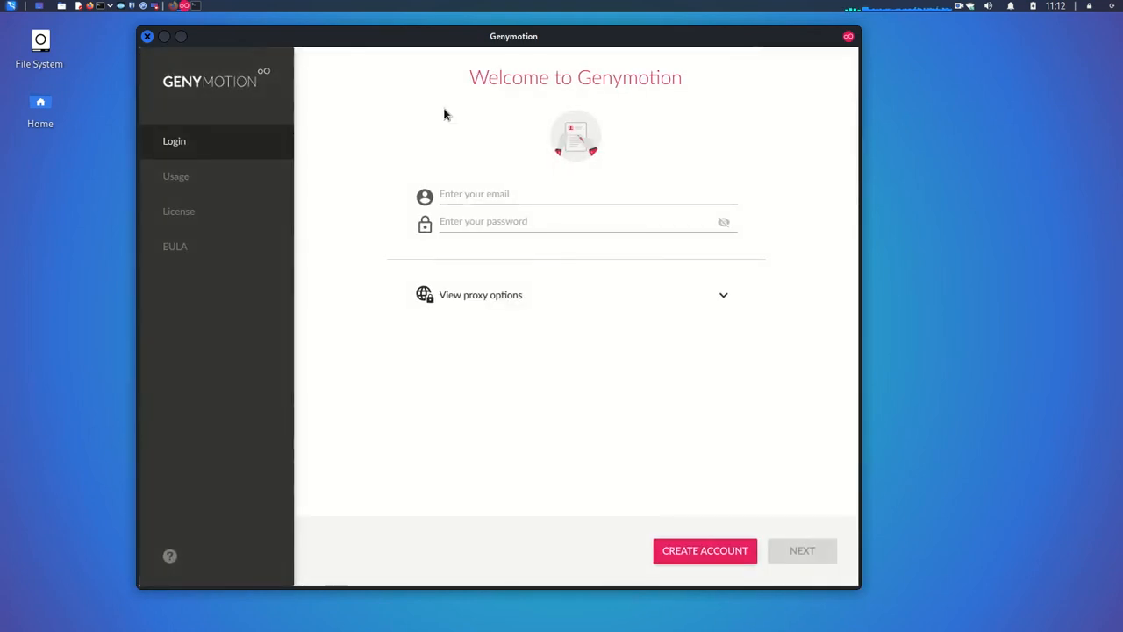
pyautogui.click(462, 192)
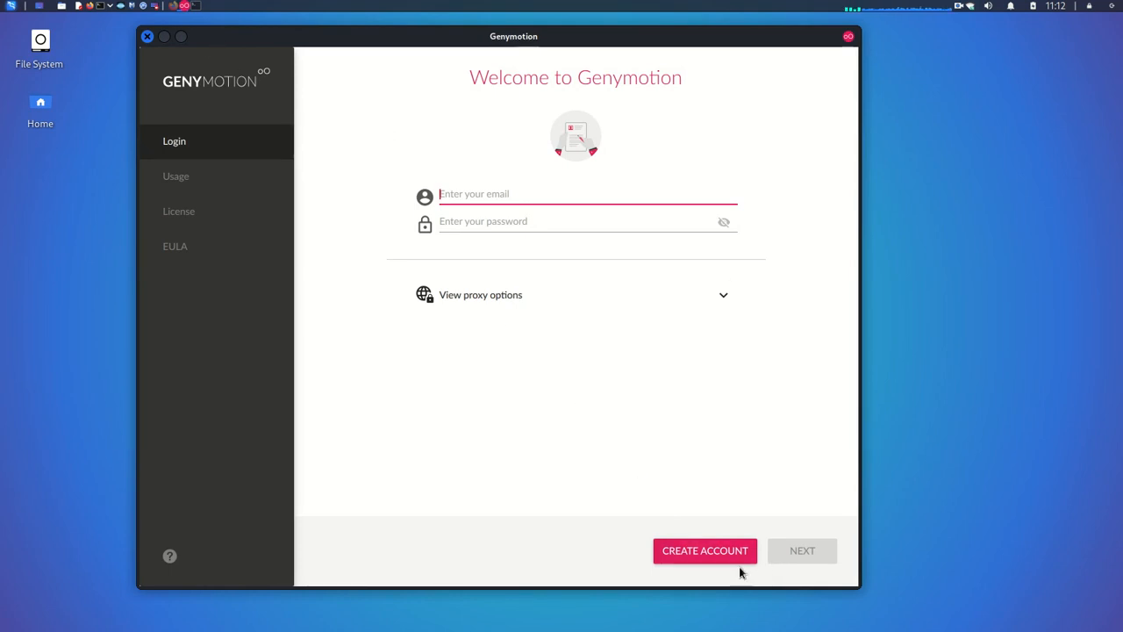
pyautogui.click(712, 556)
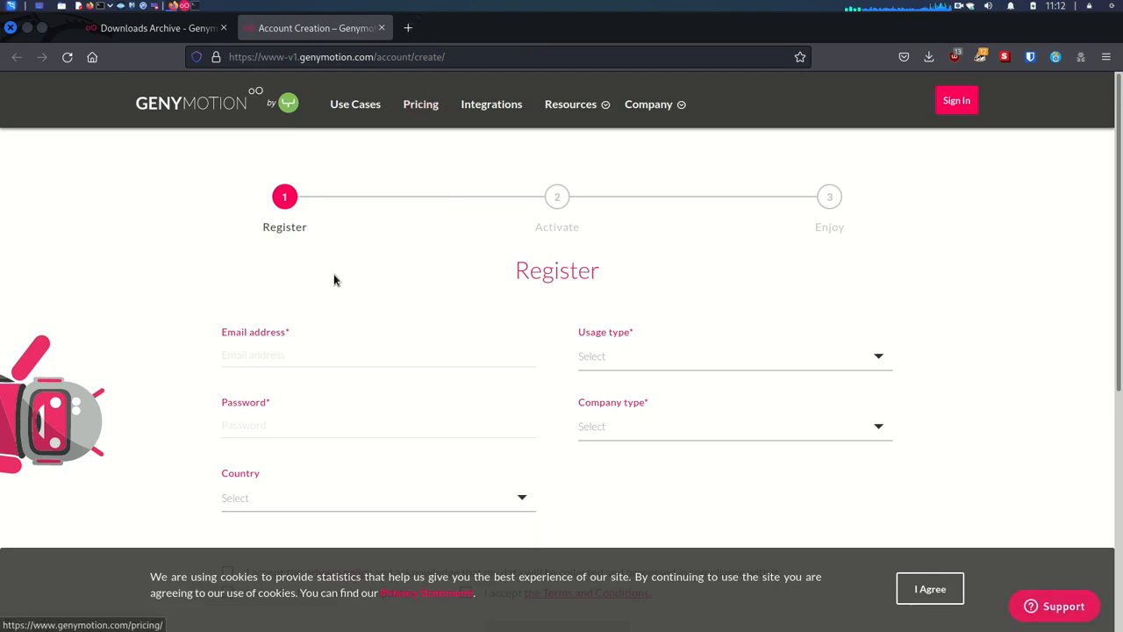
# Step: Open getnada.com in a new tab, copy its temporary inbox address, and return to the Register tab
pyautogui.click(408, 29)
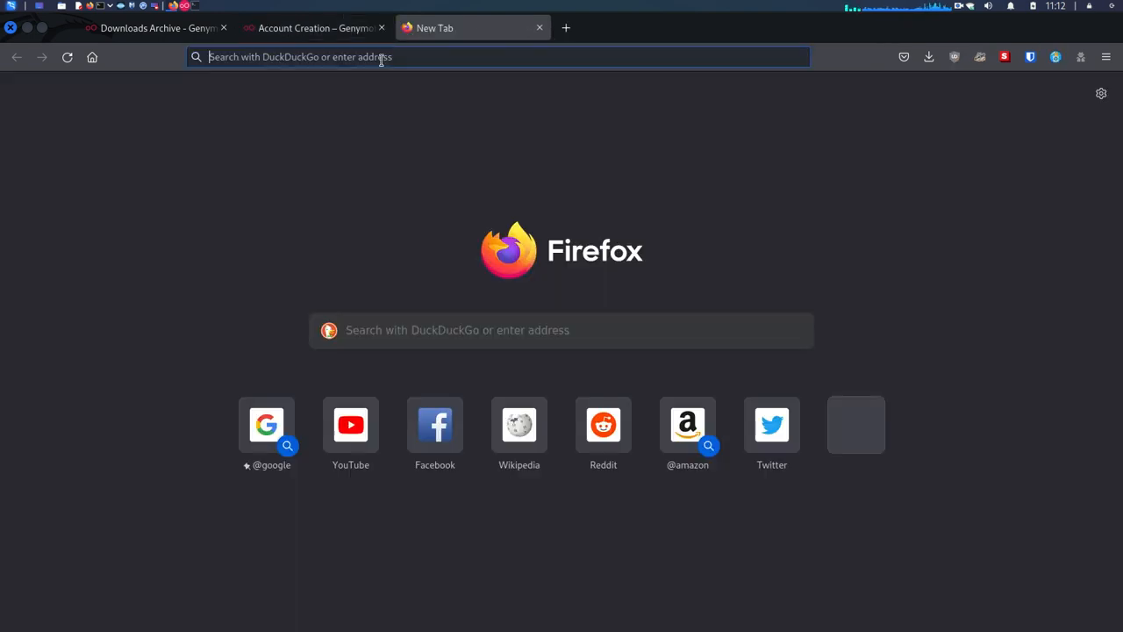
pyautogui.write('get')
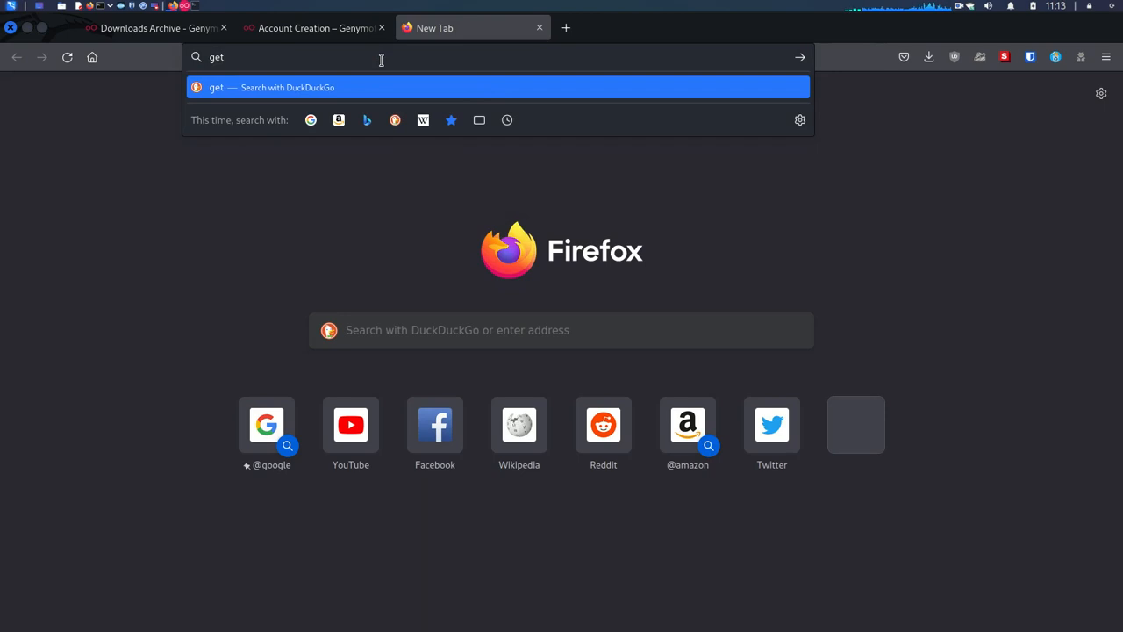
pyautogui.write('nada.com')
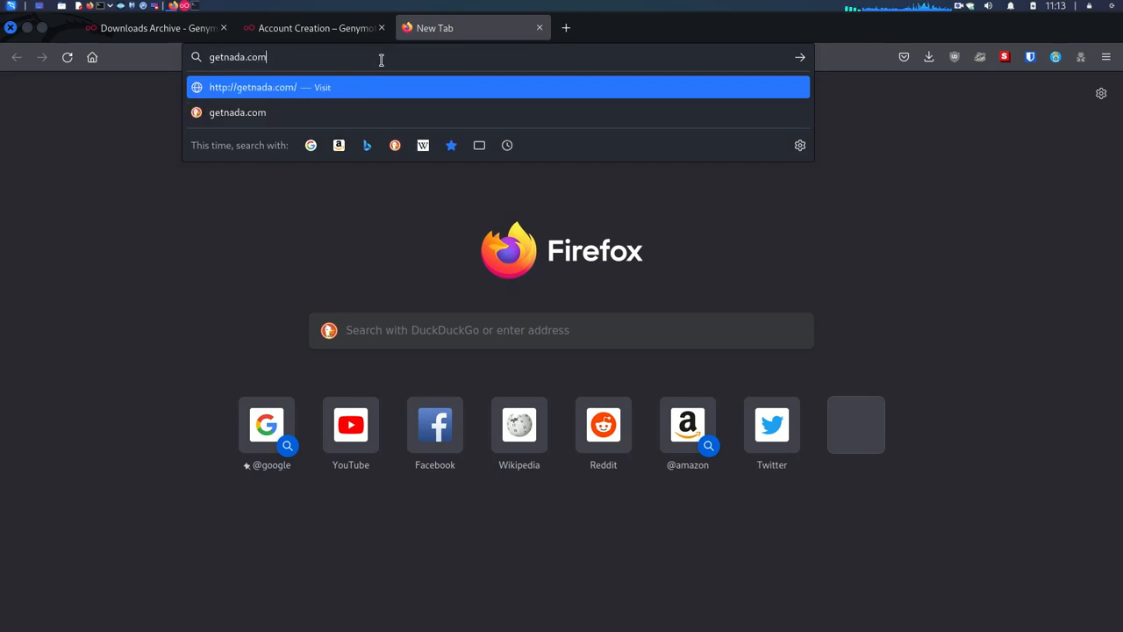
pyautogui.press('Return')
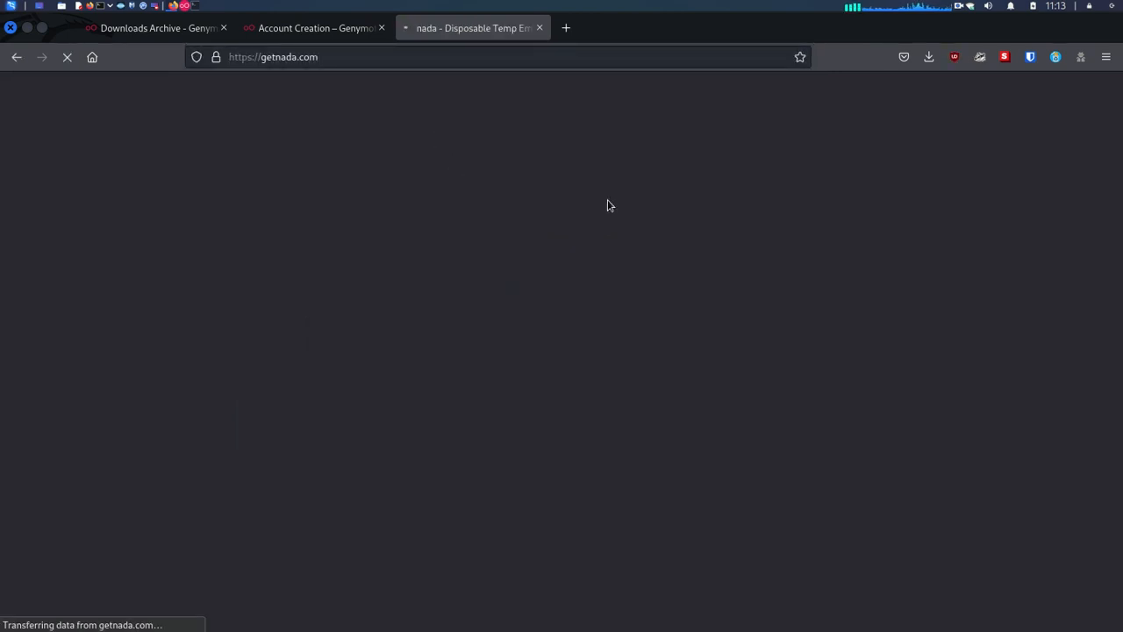
pyautogui.scroll(-3, 617, 325)
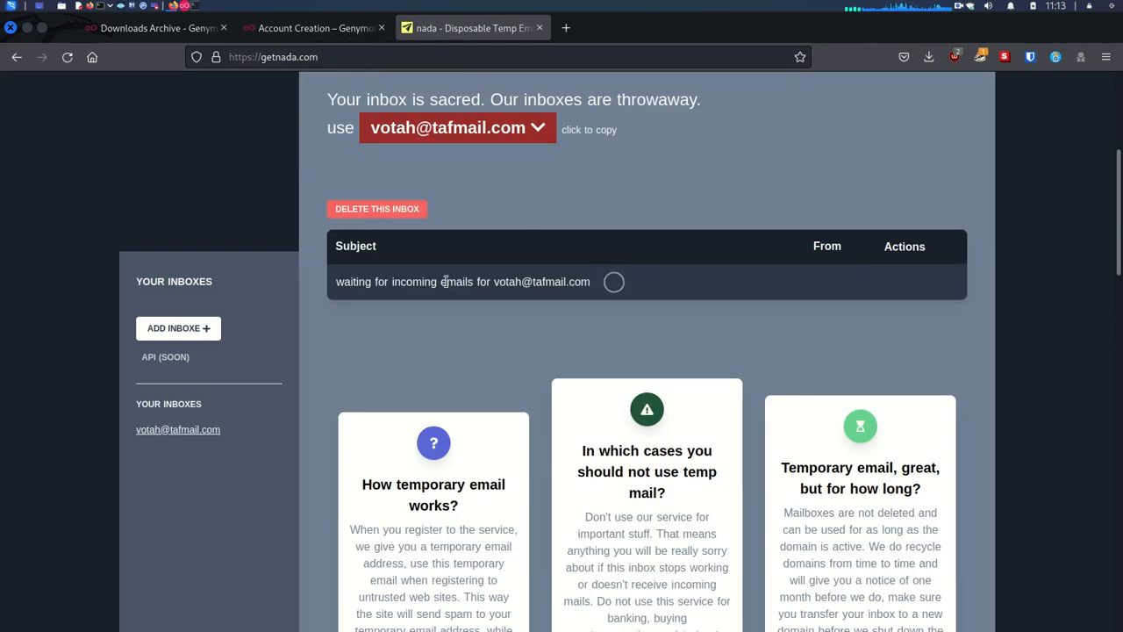
pyautogui.scroll(1, 443, 277)
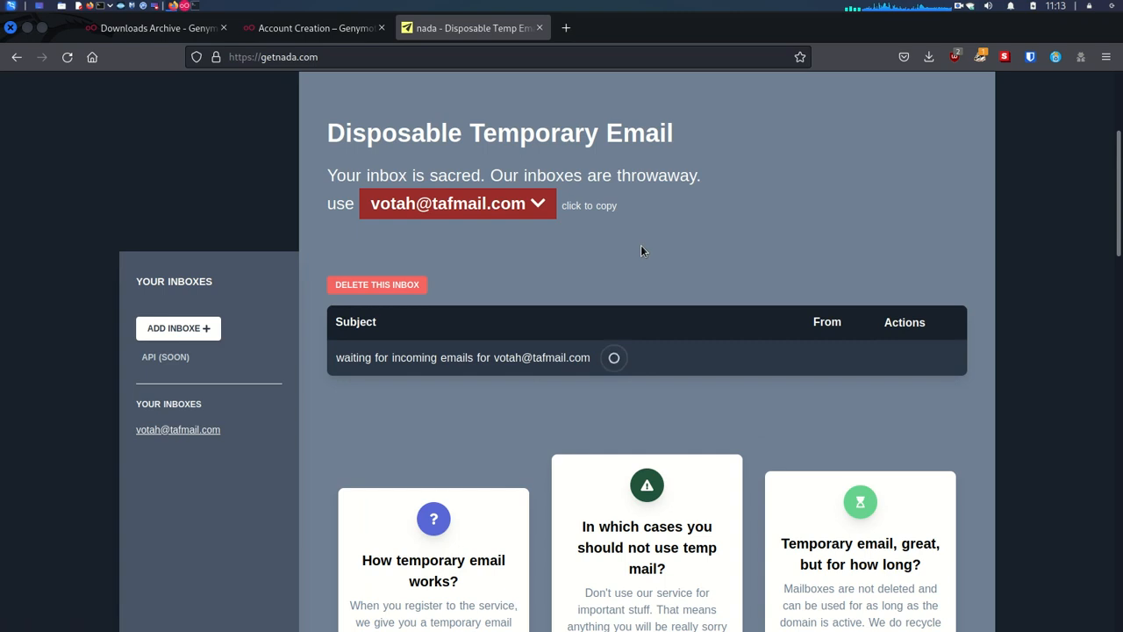
pyautogui.click(582, 207)
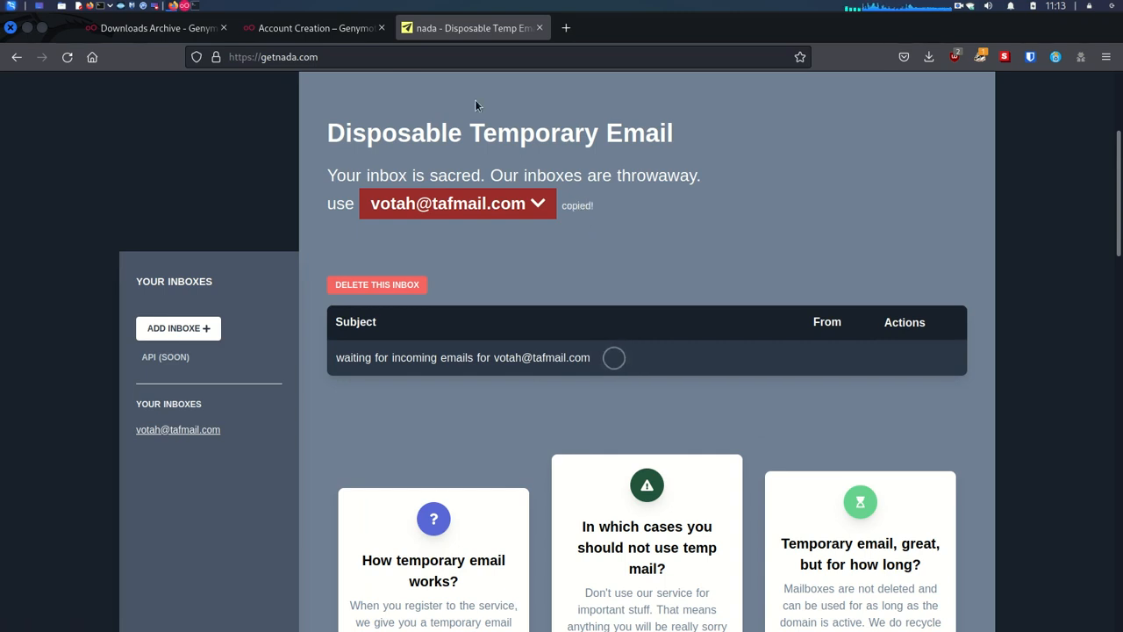
pyautogui.click(316, 28)
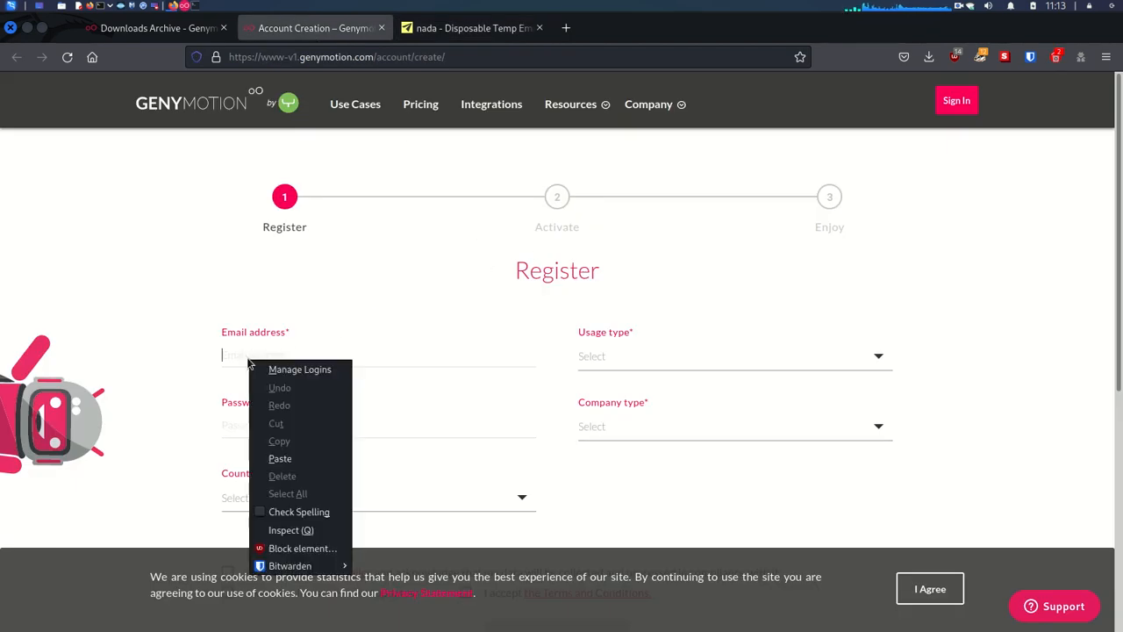
# Step: Paste the temporary address into the email field and enter a password
pyautogui.click(281, 460)
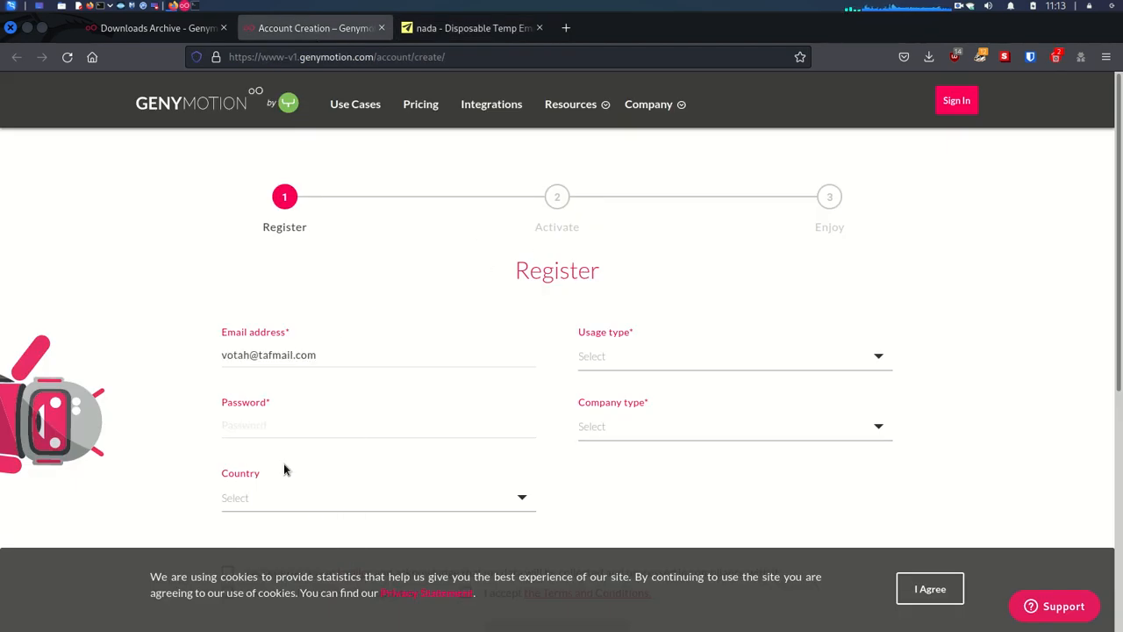
pyautogui.click(248, 426)
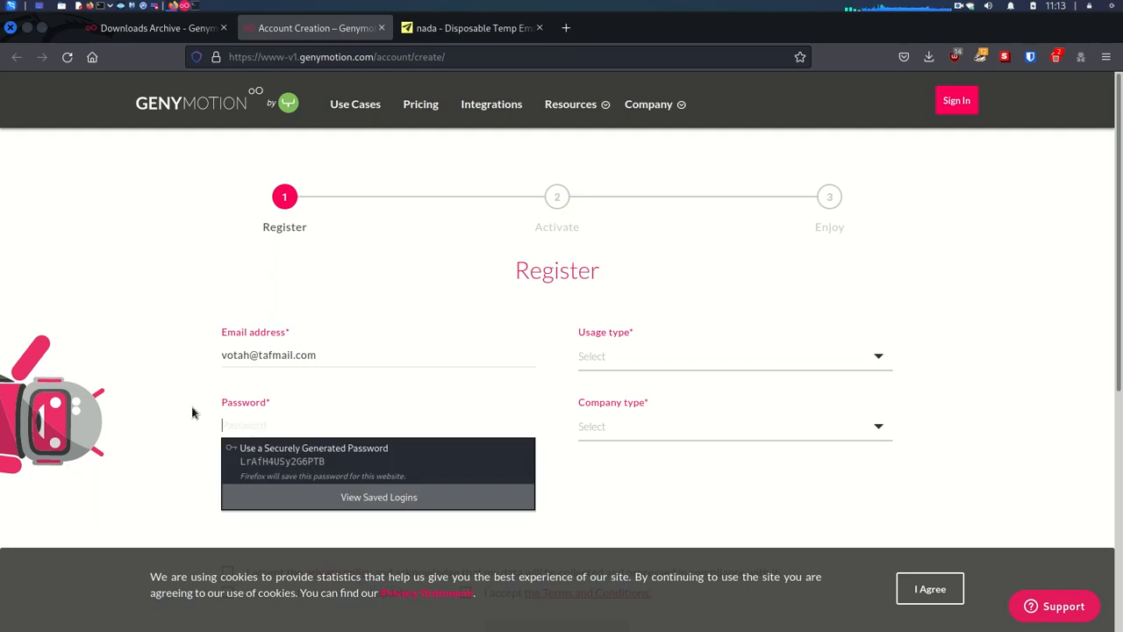
pyautogui.click(165, 398)
pyautogui.click(250, 429)
pyautogui.write('1234567')
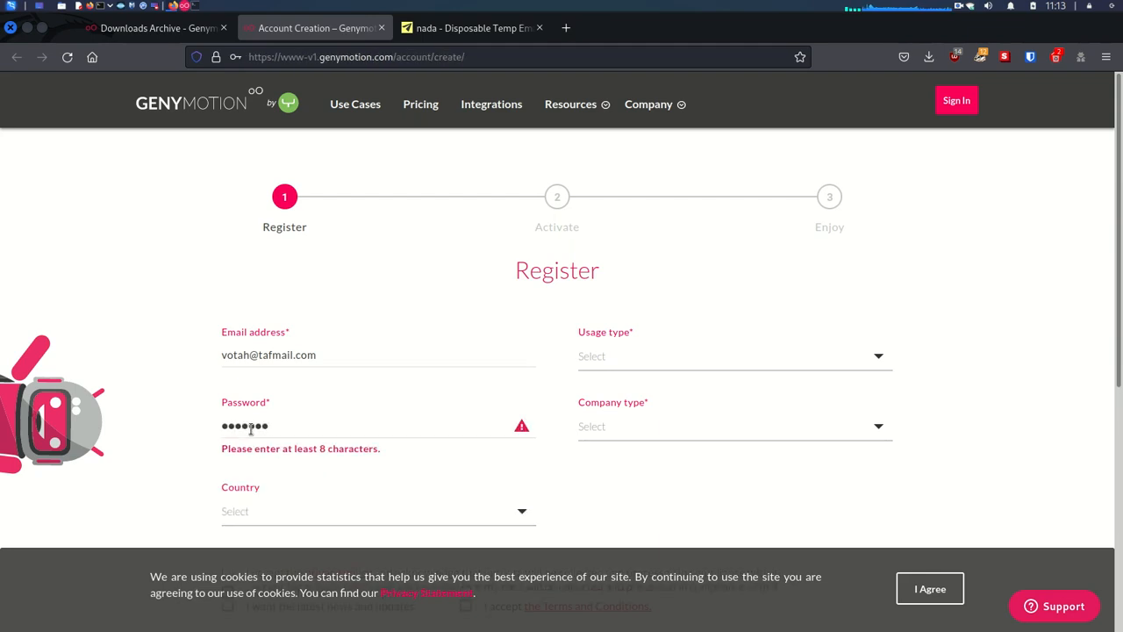
pyautogui.write('890')
# Step: Choose Kenya as country, Demonstration as usage type and Others as company type
pyautogui.click(266, 500)
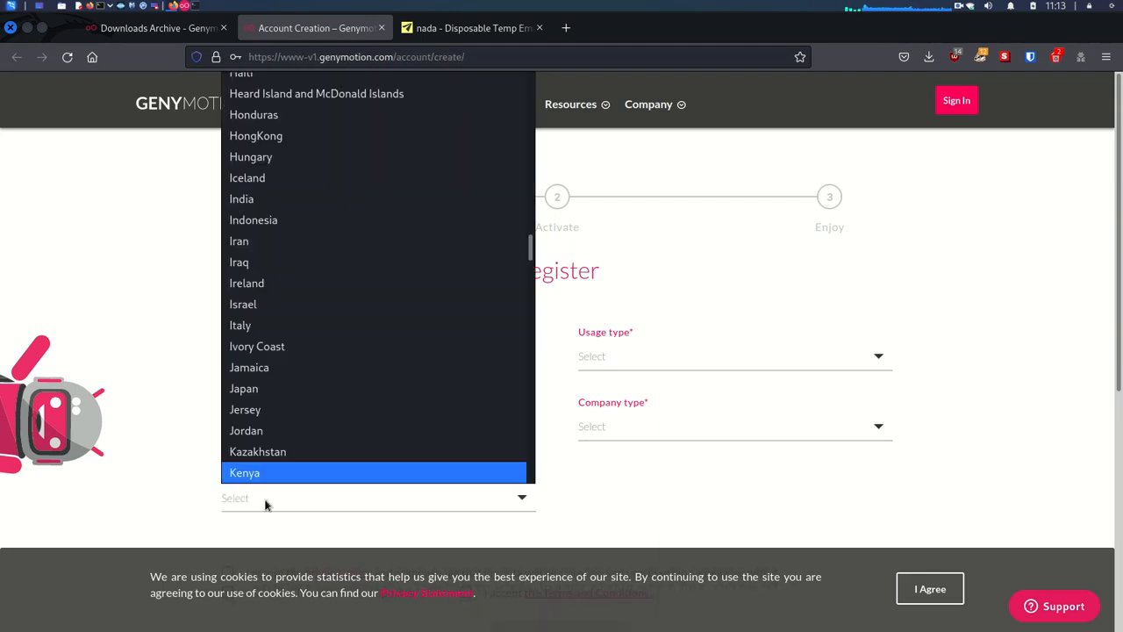
pyautogui.click(250, 479)
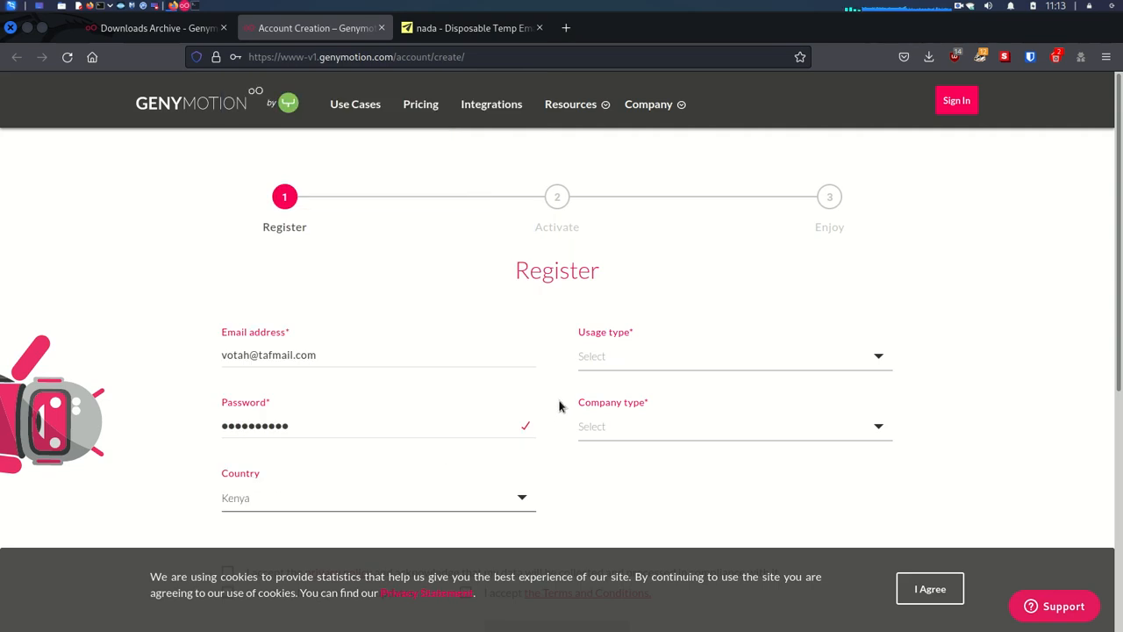
pyautogui.click(614, 360)
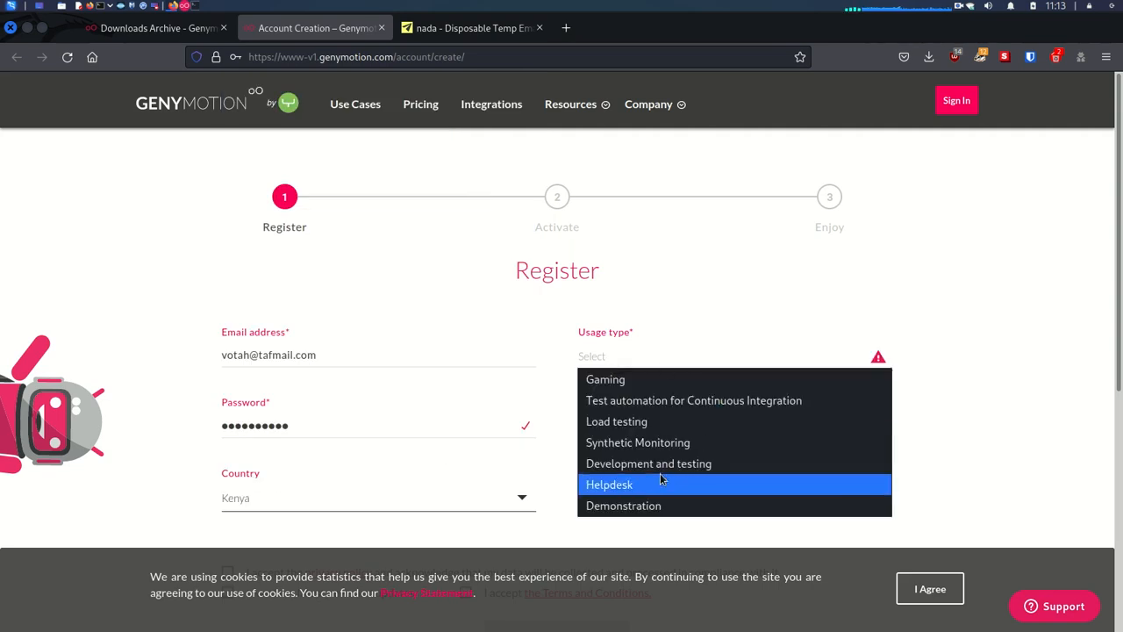
pyautogui.click(657, 505)
pyautogui.click(650, 427)
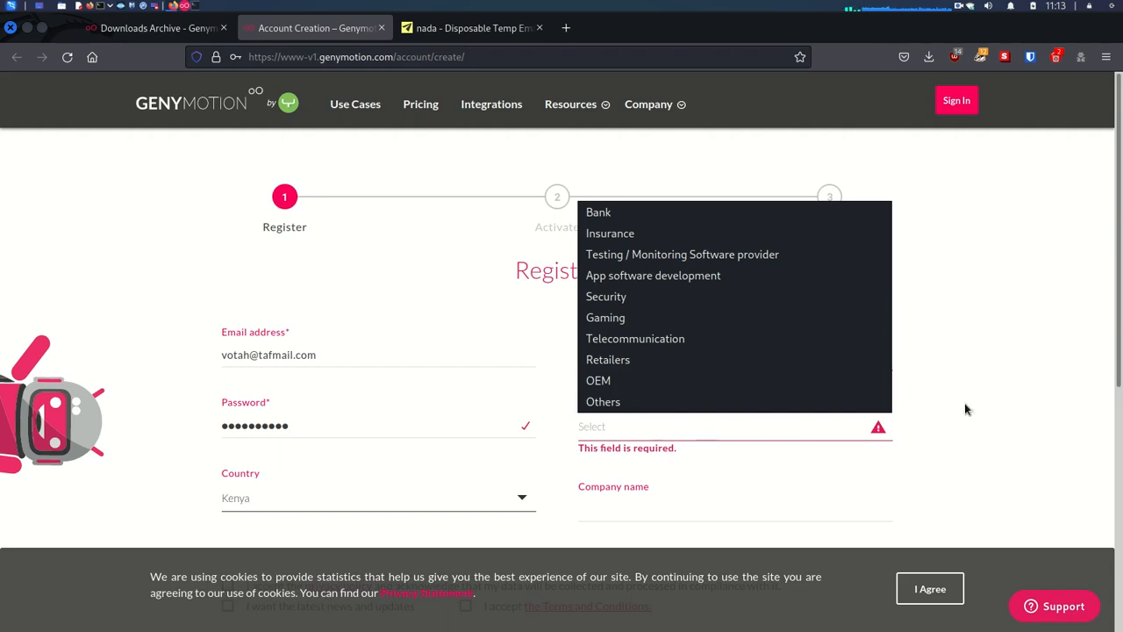
pyautogui.click(627, 402)
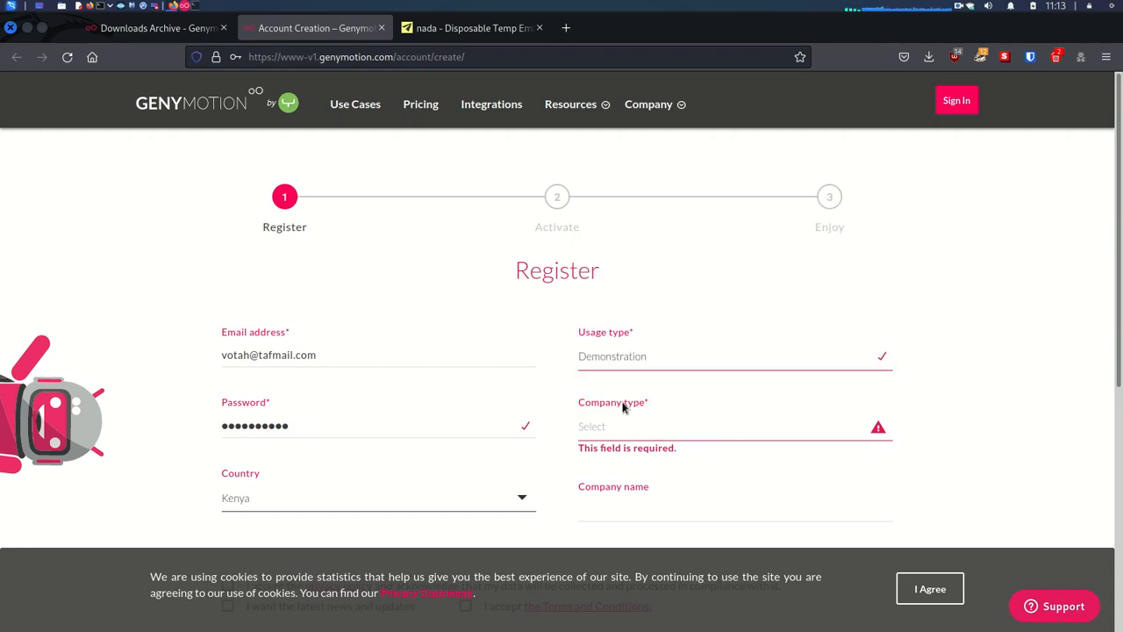
# Step: Accept the cookie notice, privacy policy and Terms and Conditions, then submit the registration
pyautogui.click(932, 588)
pyautogui.scroll(-1, 965, 465)
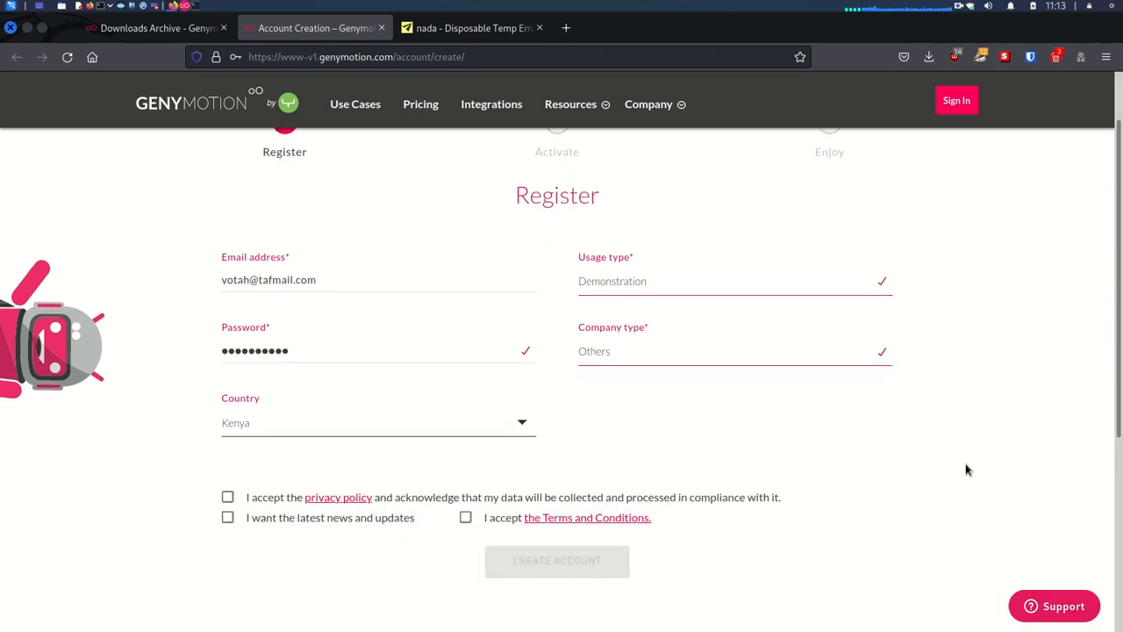
pyautogui.click(228, 498)
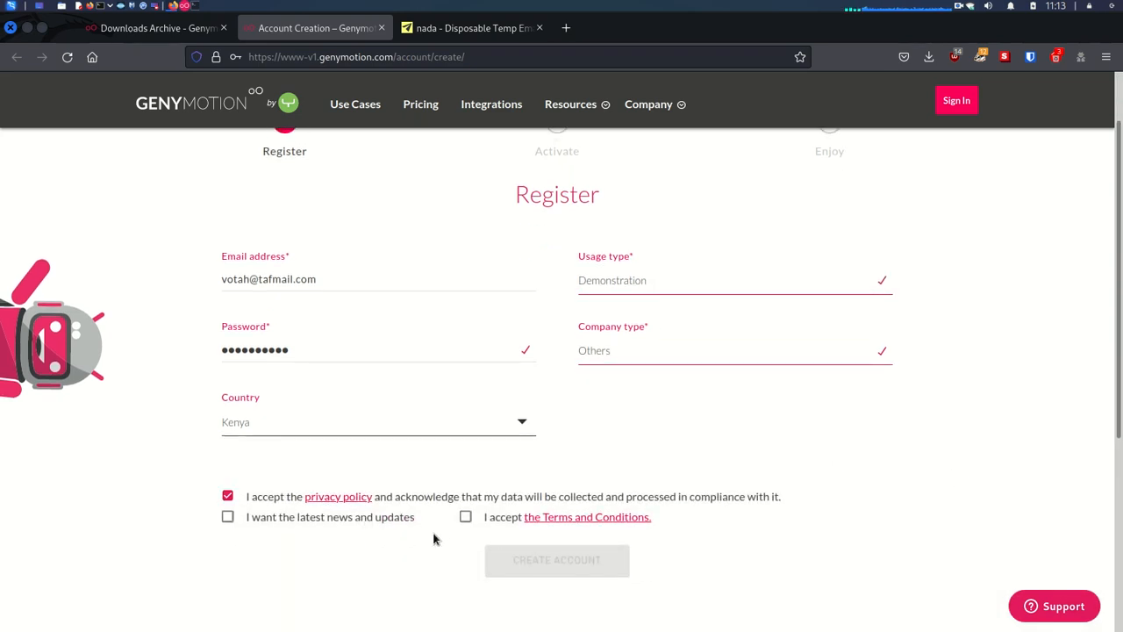
pyautogui.click(466, 517)
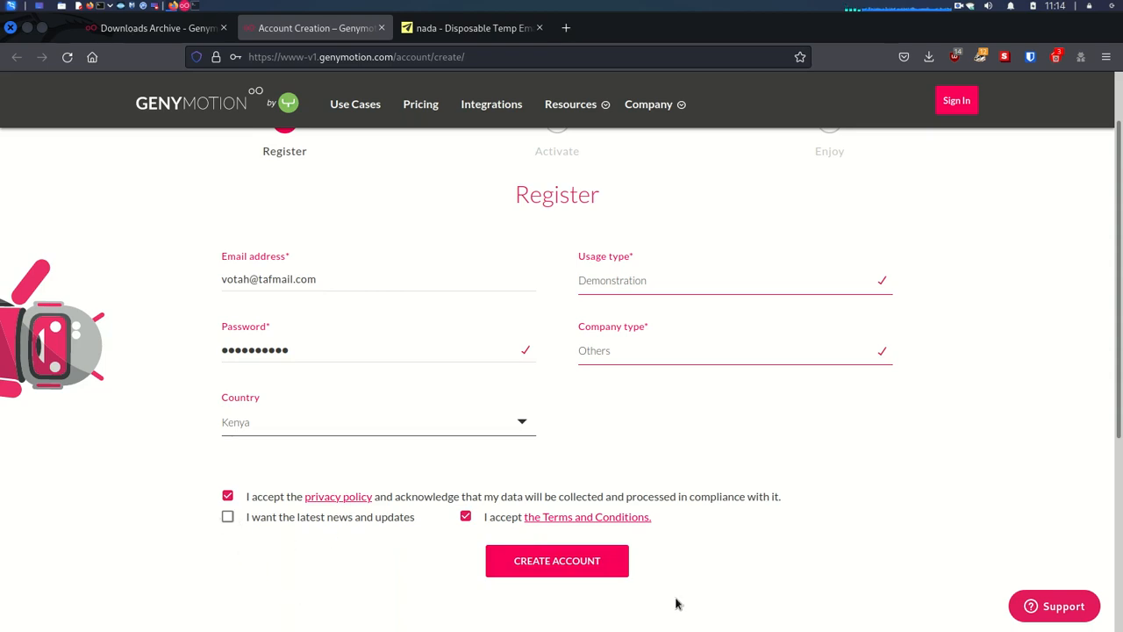
pyautogui.click(584, 566)
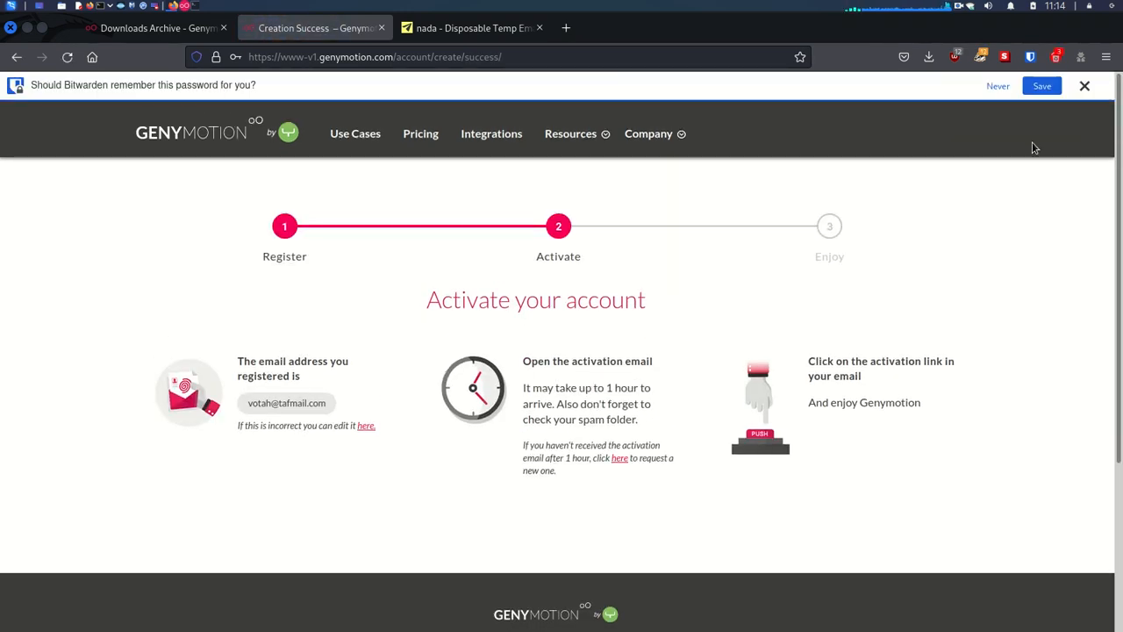
# Step: Dismiss the password prompt and open the 'Welcome to Genymotion - User account activation' email in nada
pyautogui.click(1085, 86)
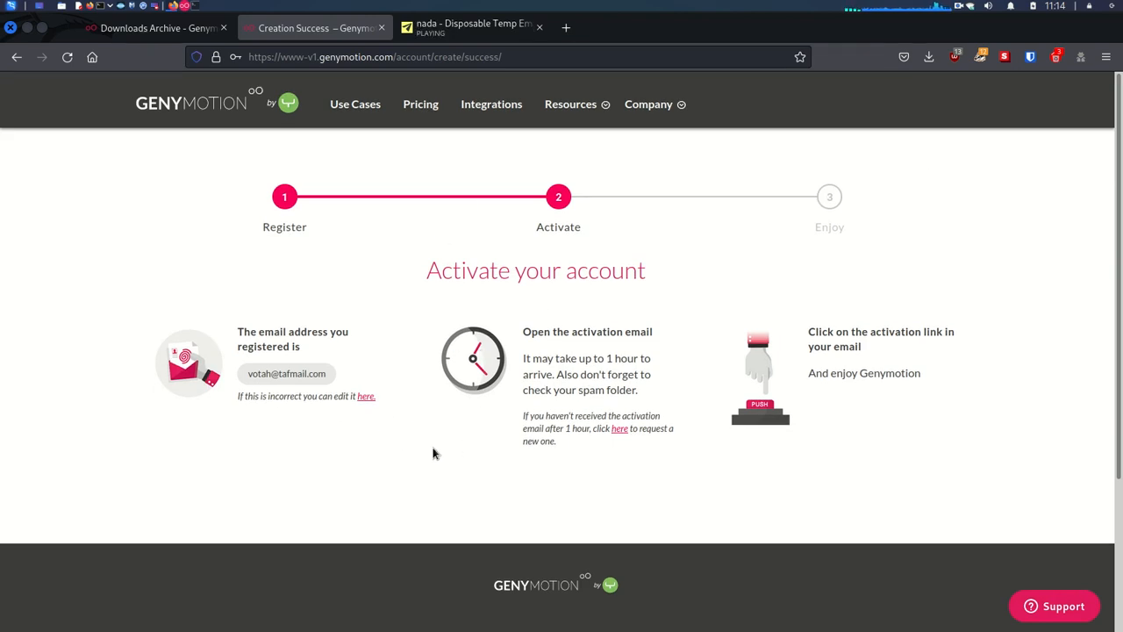
pyautogui.click(467, 36)
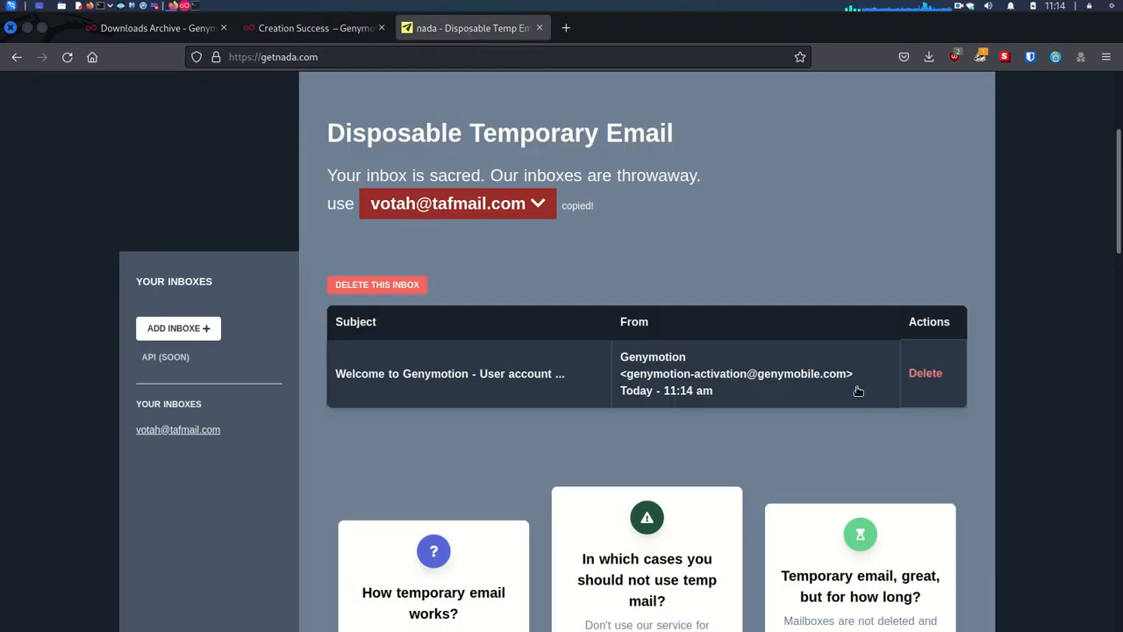
pyautogui.click(679, 384)
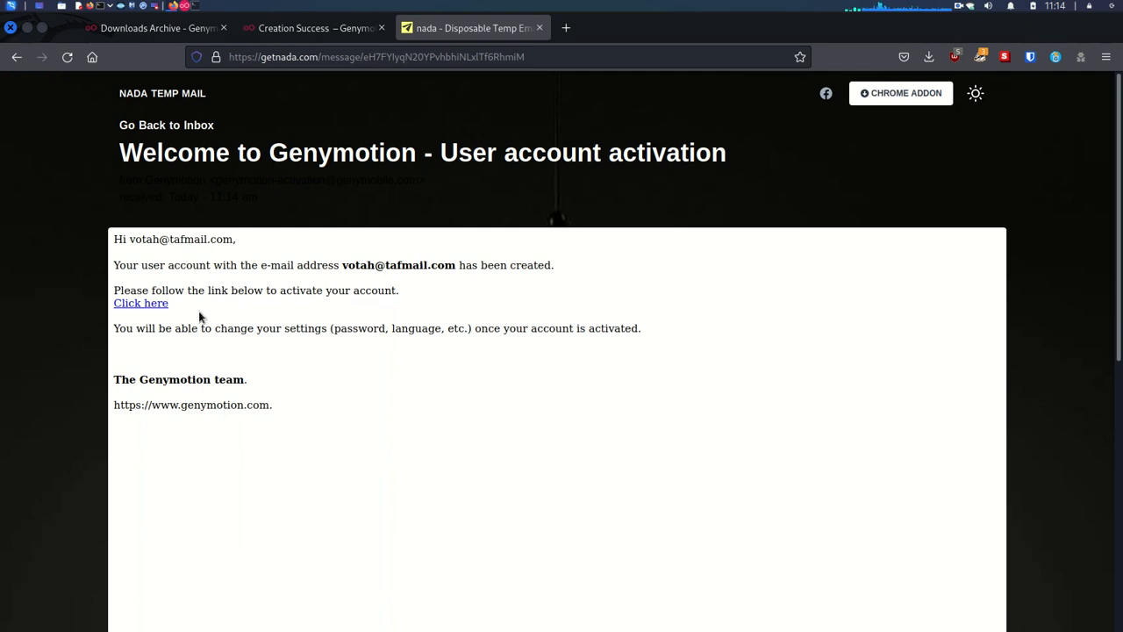
# Step: Follow the email's activation link, then copy the account e-mail address from the message
pyautogui.click(141, 304)
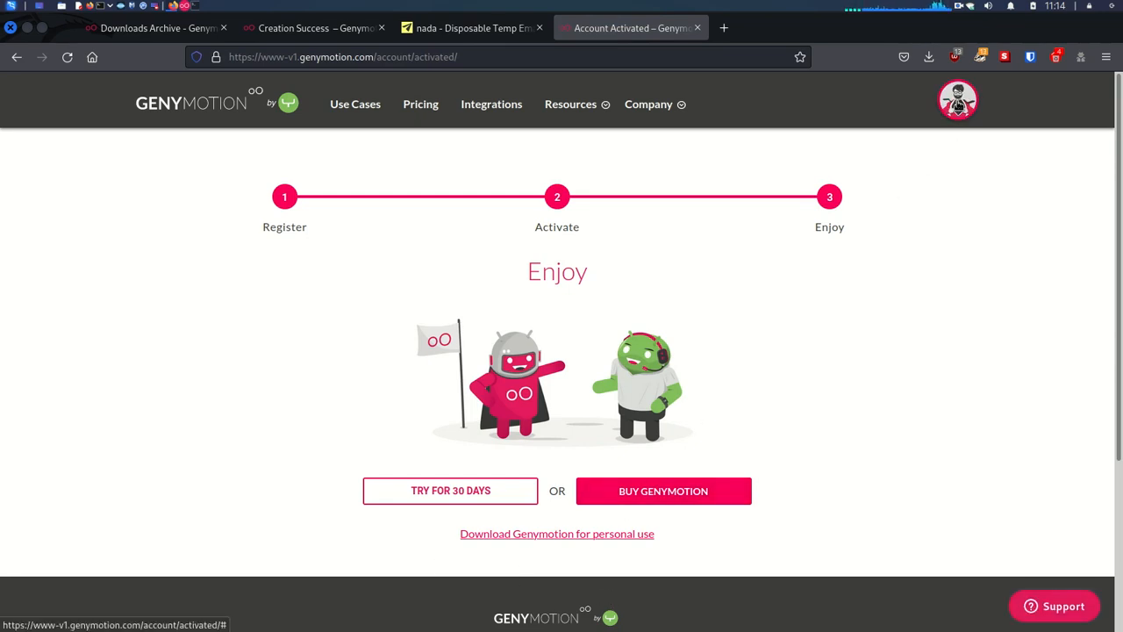
pyautogui.click(474, 30)
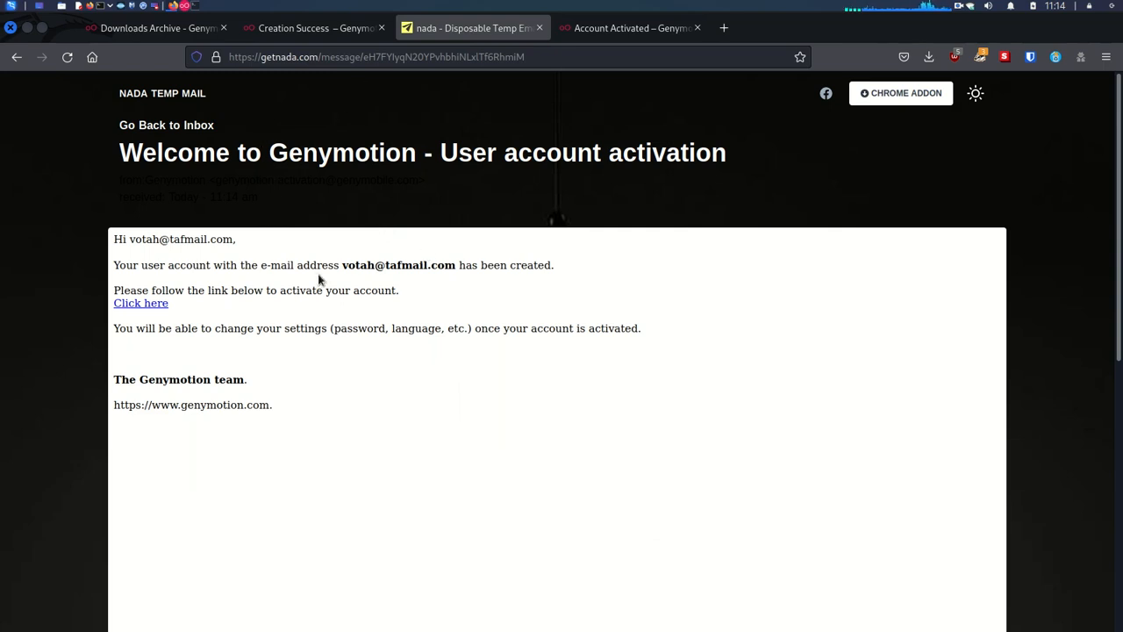
pyautogui.moveTo(341, 267); pyautogui.dragTo(454, 268)
pyautogui.rightClick(436, 265)
pyautogui.click(460, 275)
# Step: Sign in to Genymotion with the pasted account e-mail and the password
pyautogui.click(26, 31)
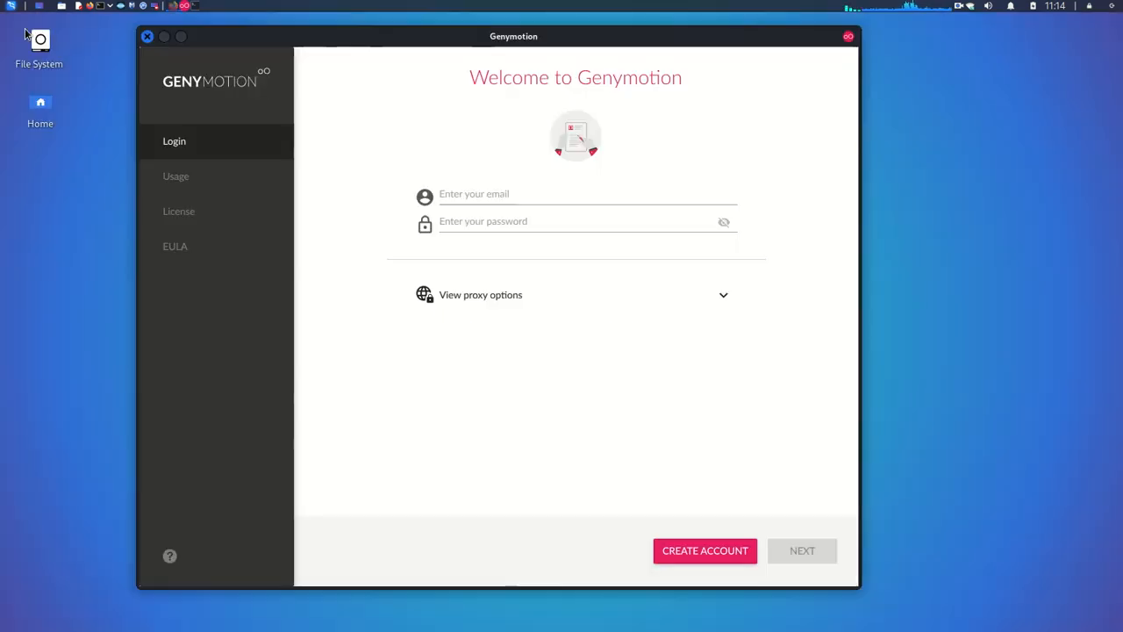
pyautogui.click(456, 194)
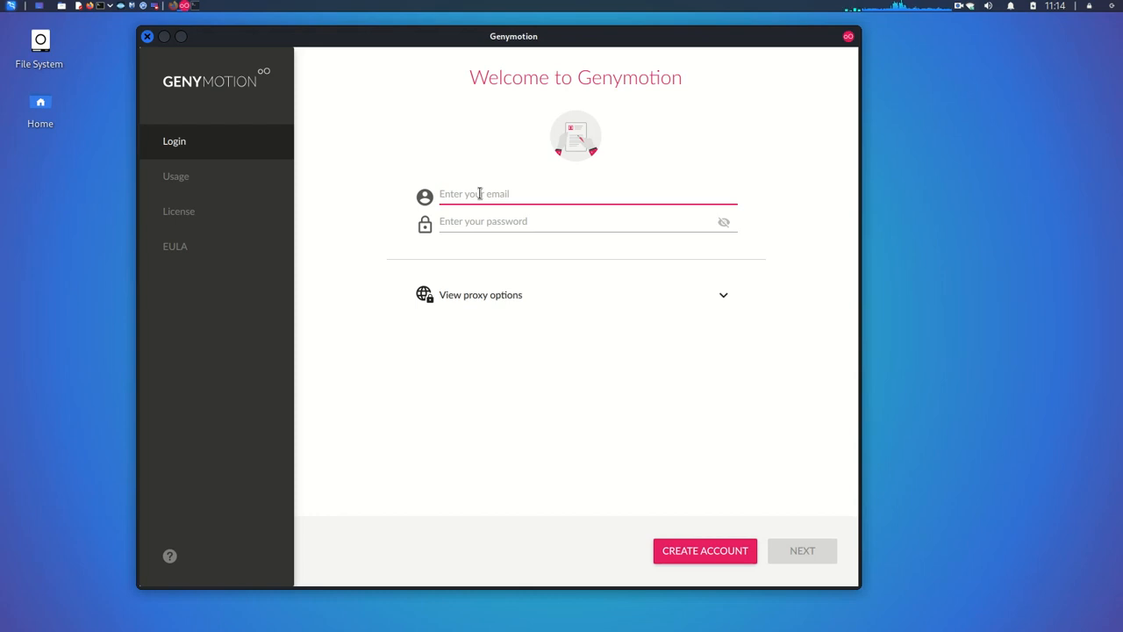
pyautogui.hotkey('ctrl', 'v')
pyautogui.click(485, 221)
pyautogui.write('a')
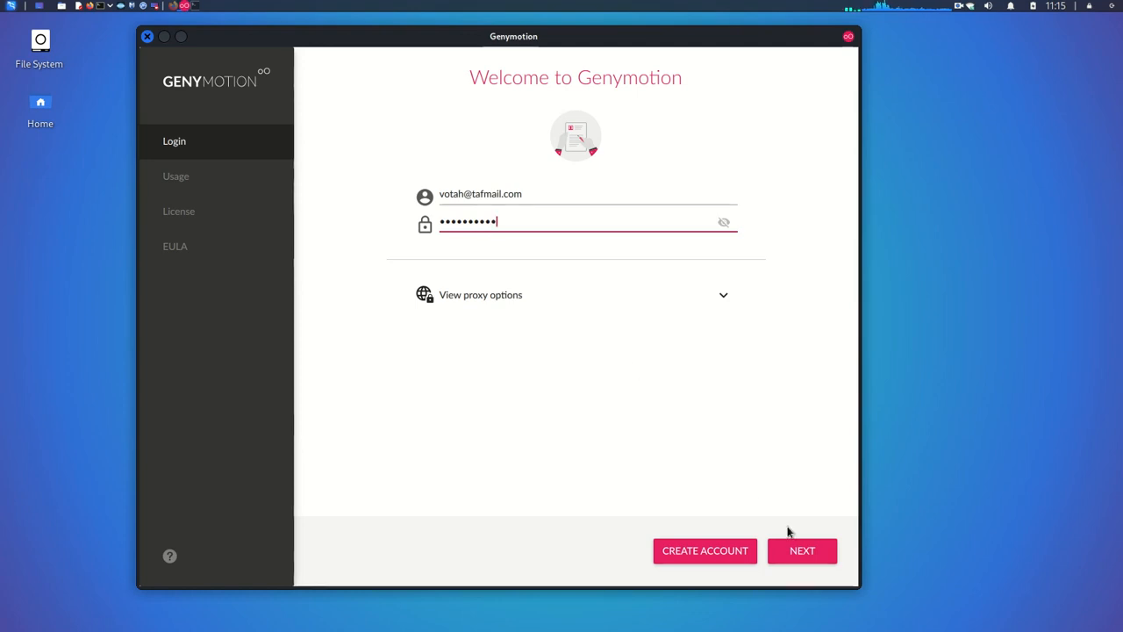
pyautogui.click(805, 557)
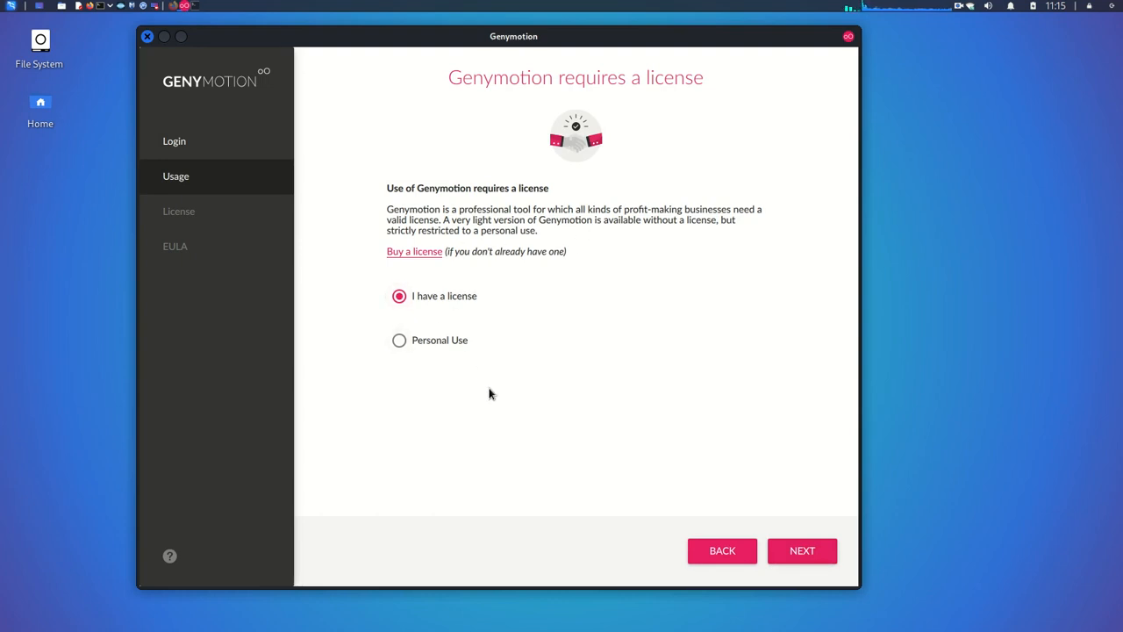
# Step: Select Personal Use and accept the end user license agreement to finish setup
pyautogui.click(401, 341)
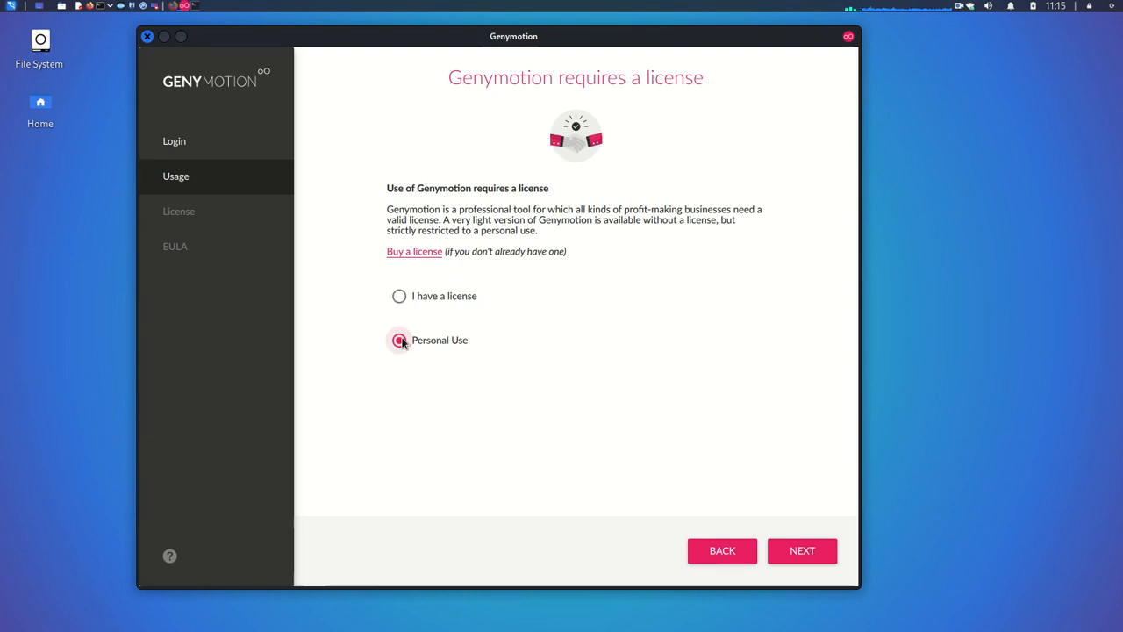
pyautogui.click(815, 551)
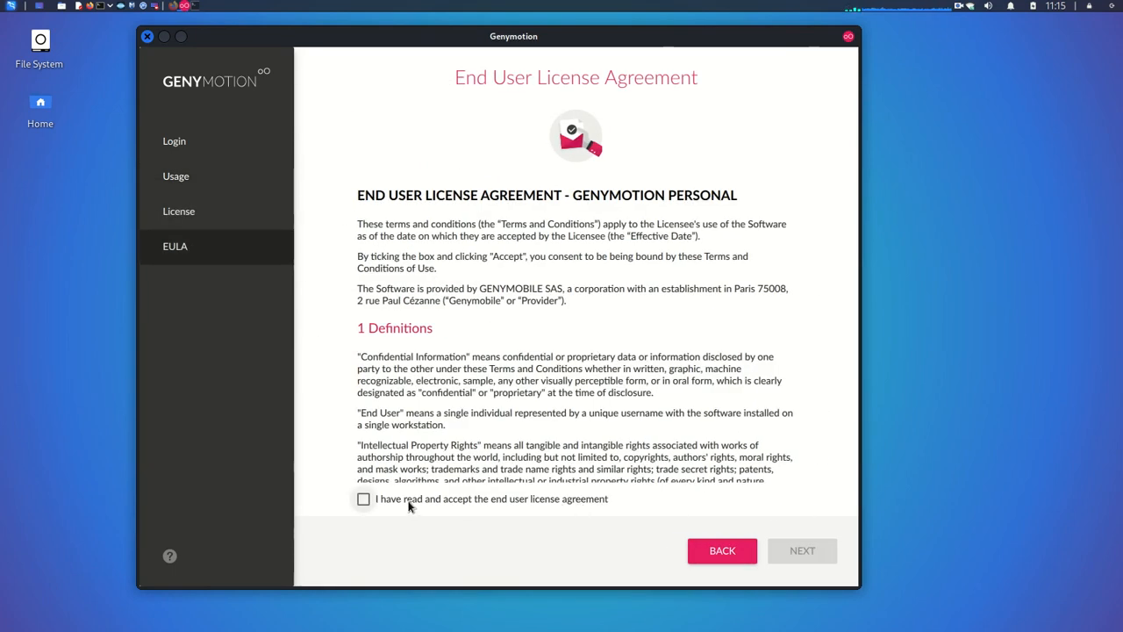
pyautogui.click(363, 500)
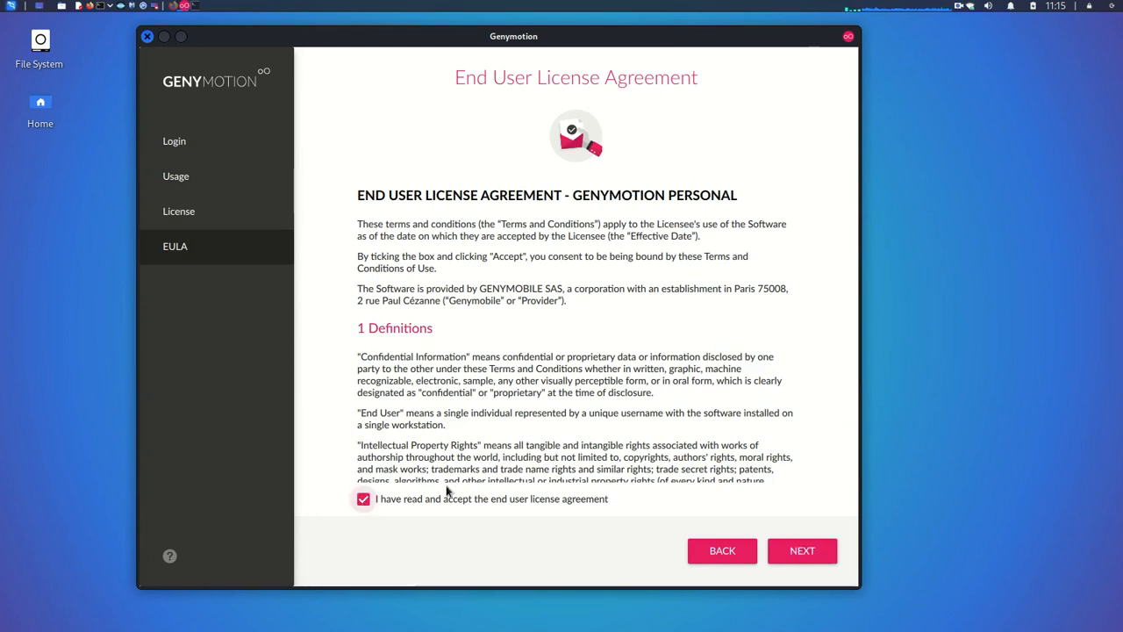
pyautogui.click(818, 556)
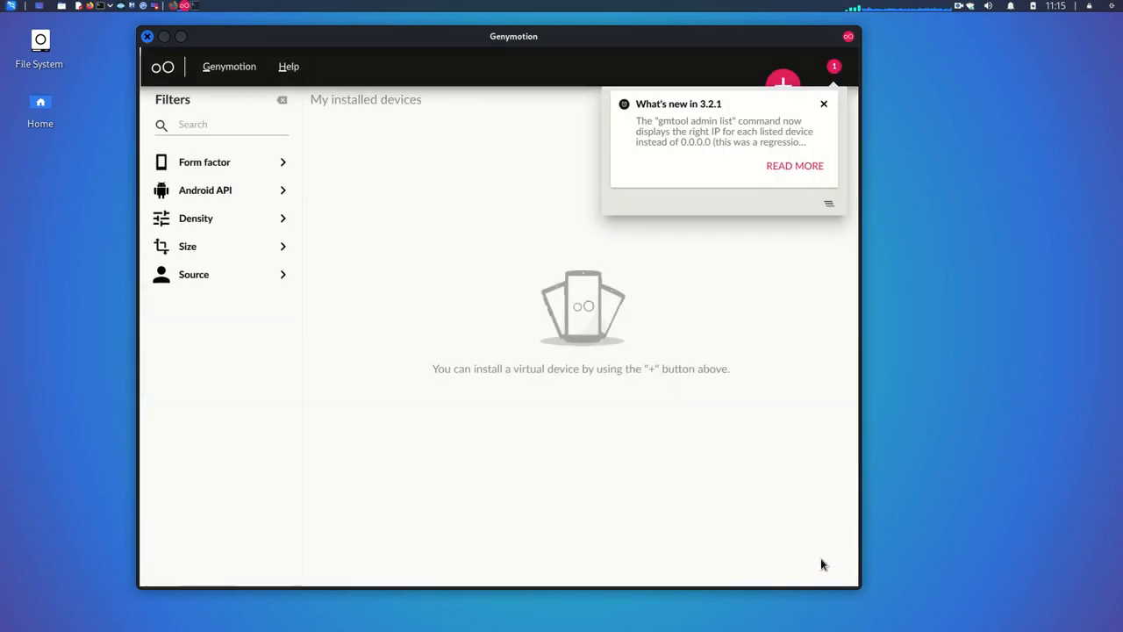
# Step: Close the What's new in 3.2.1 notice, then expand and collapse the Form factor, Android API, Density, Size and Source filters
pyautogui.click(822, 104)
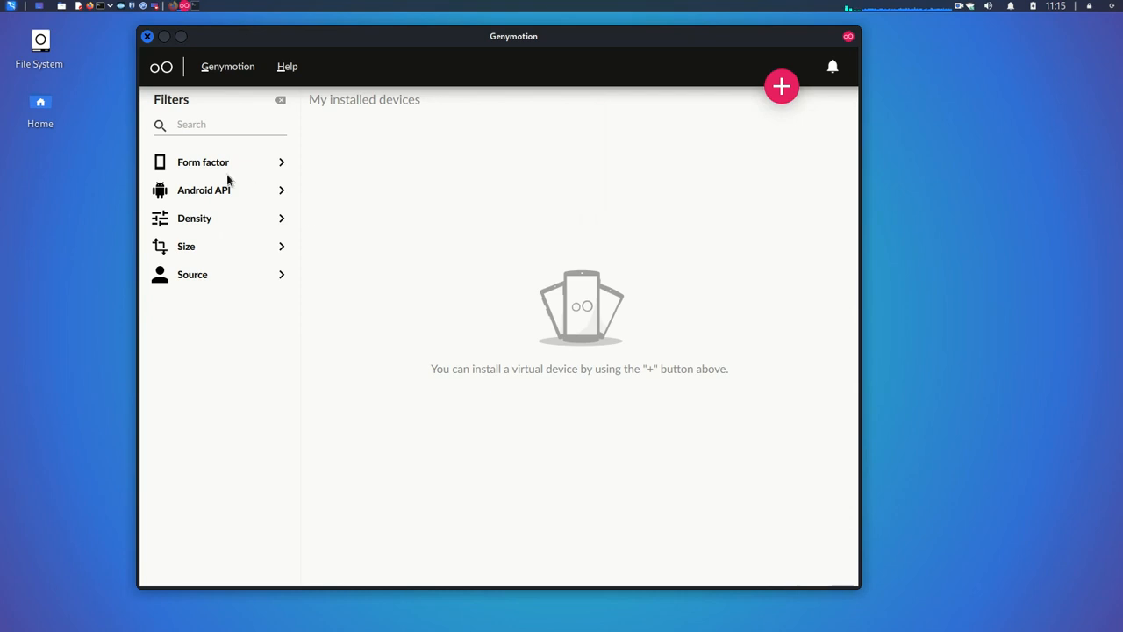
pyautogui.click(278, 164)
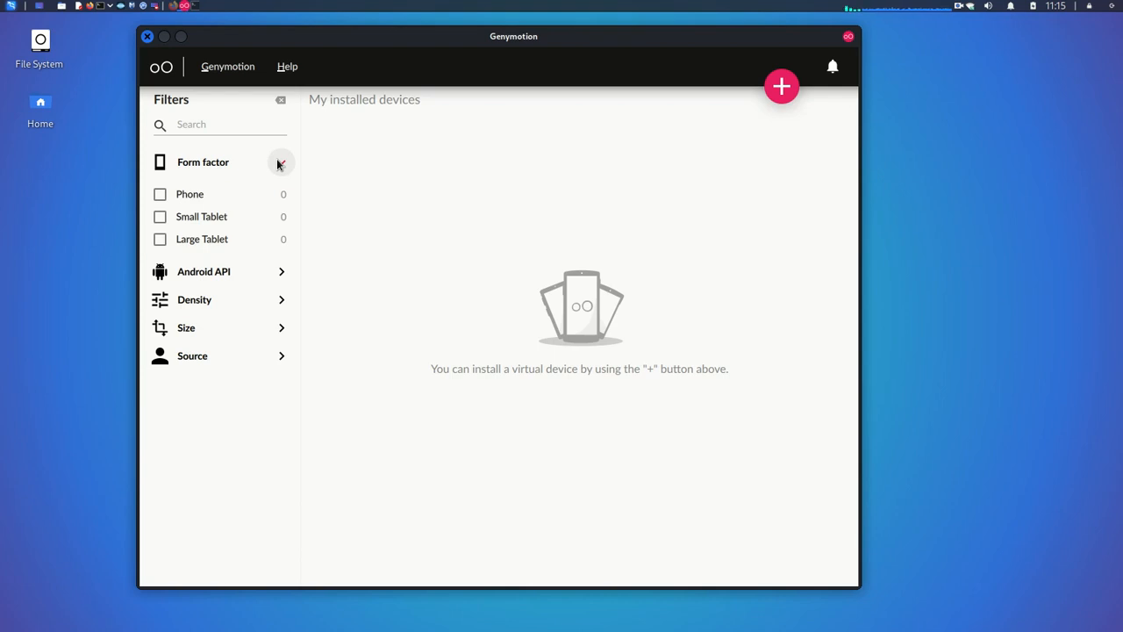
pyautogui.click(278, 163)
pyautogui.click(281, 190)
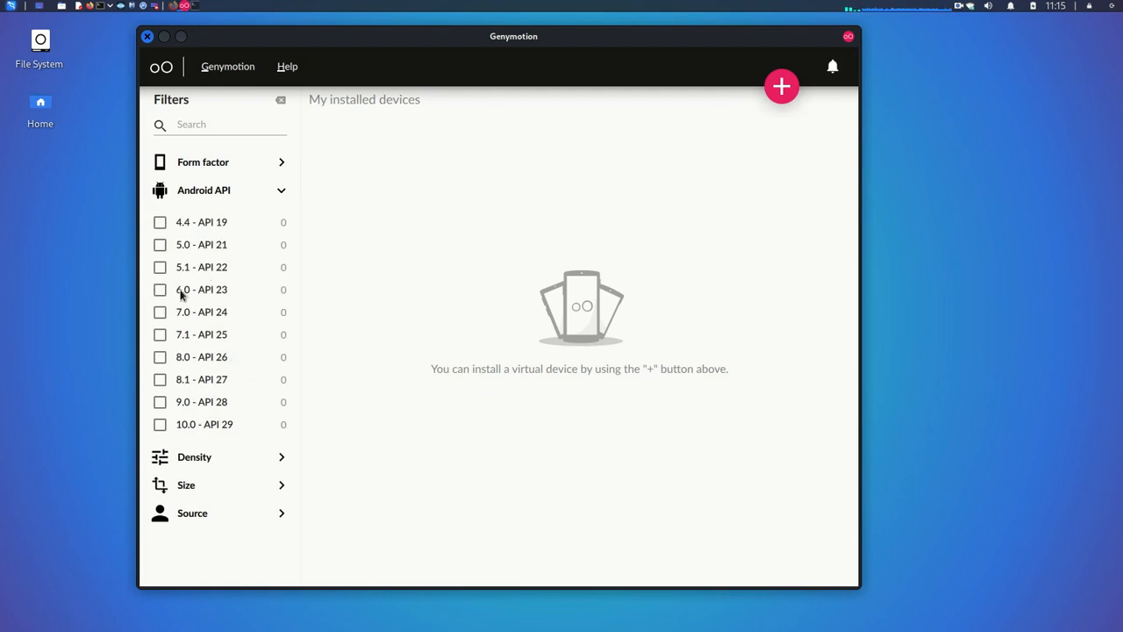
pyautogui.click(281, 190)
pyautogui.click(277, 218)
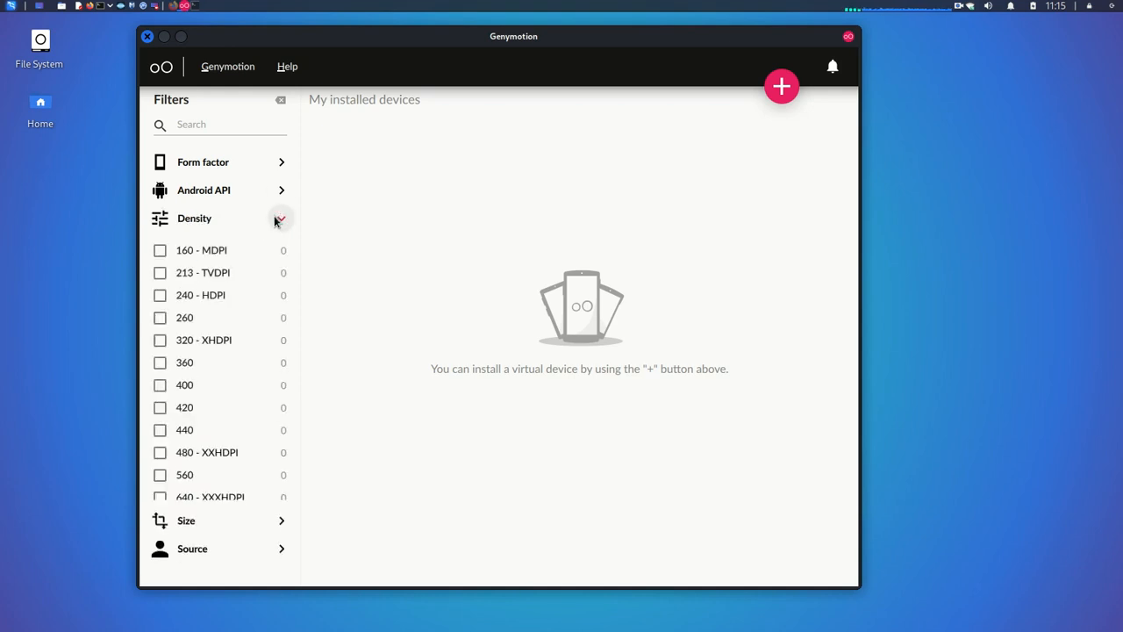
pyautogui.click(276, 220)
pyautogui.click(281, 248)
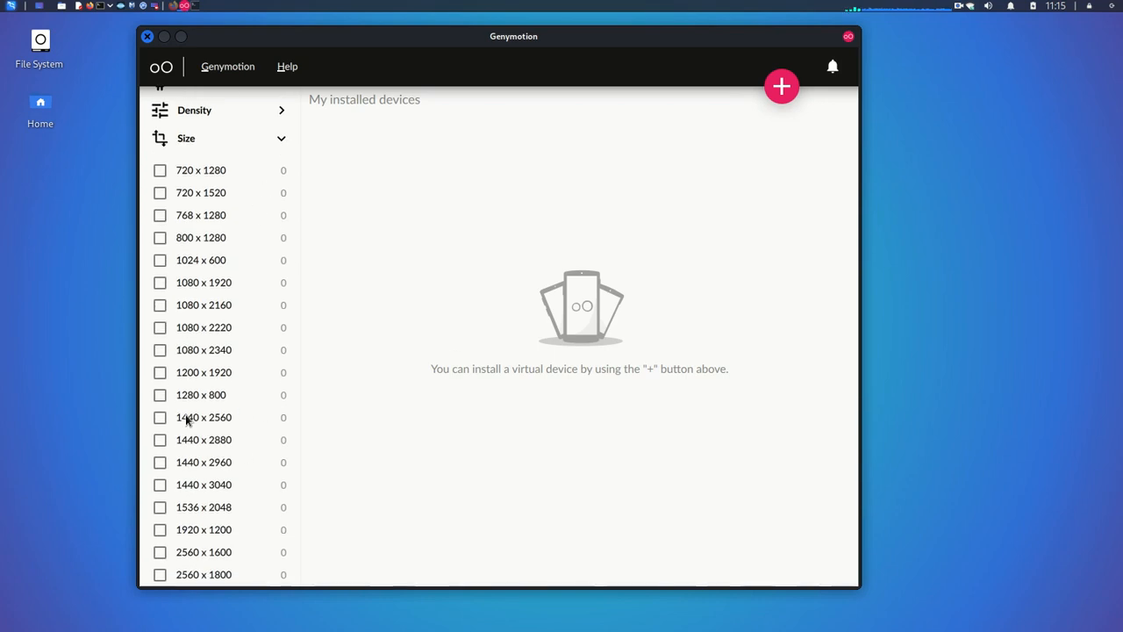
pyautogui.click(281, 139)
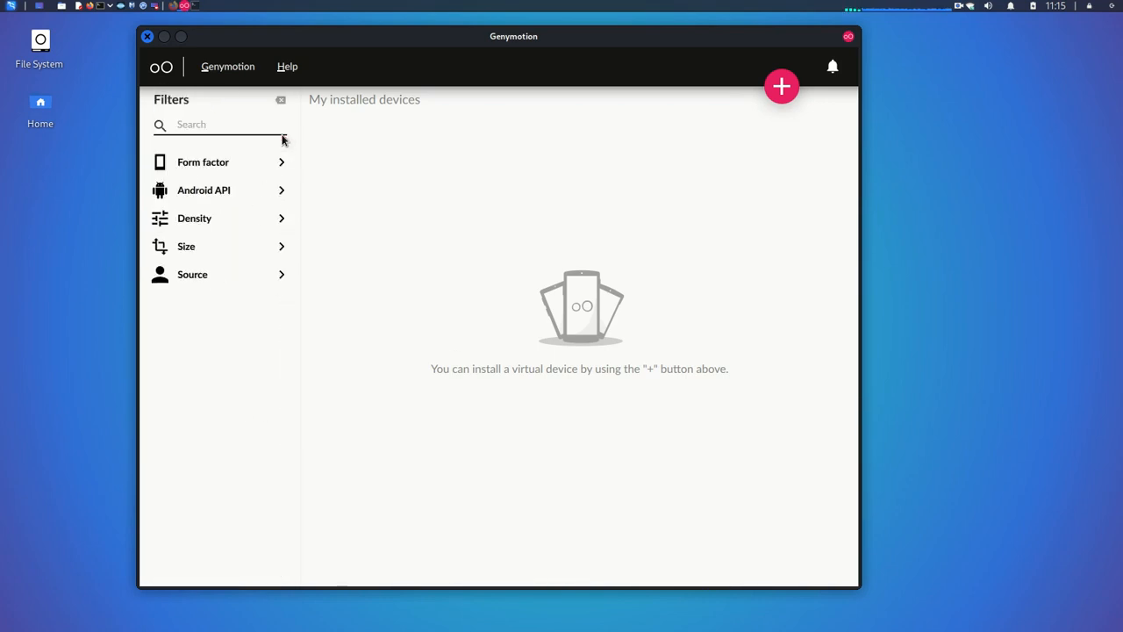
pyautogui.click(279, 277)
pyautogui.click(280, 278)
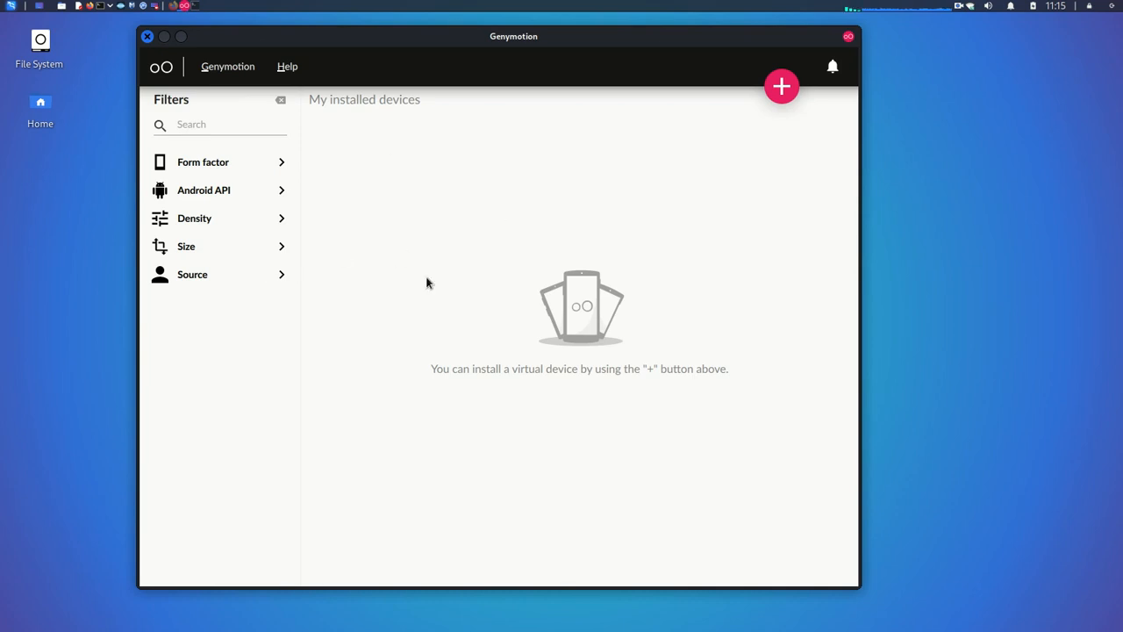
# Step: Add a new virtual device and pick the Samsung Galaxy S5 from the device list
pyautogui.click(781, 88)
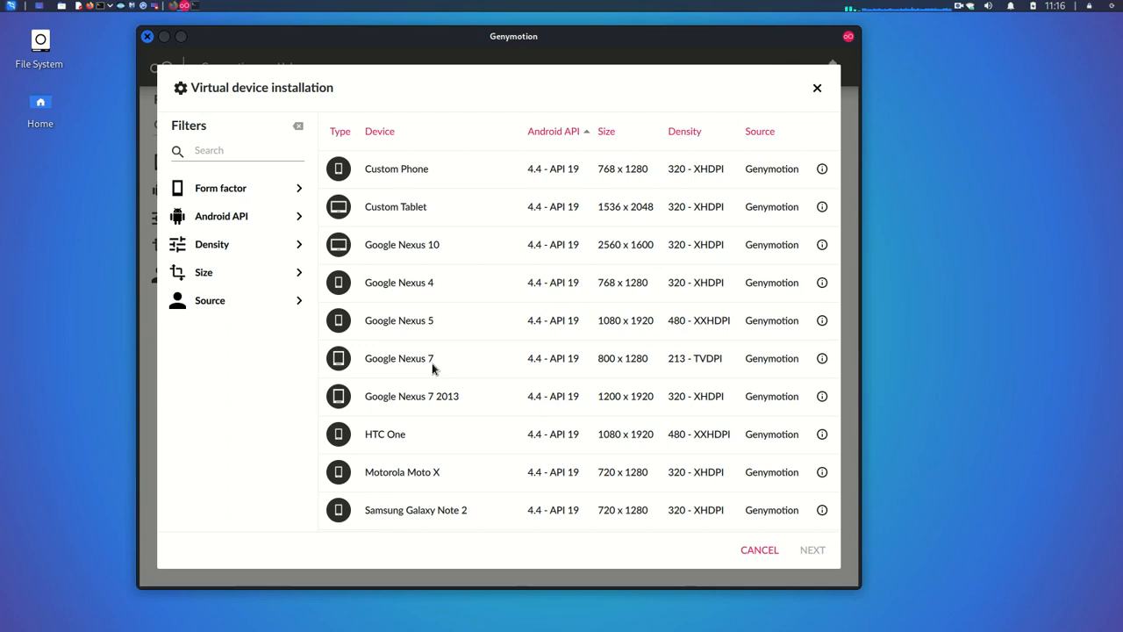
pyautogui.scroll(-5, 433, 368)
pyautogui.scroll(-2, 432, 368)
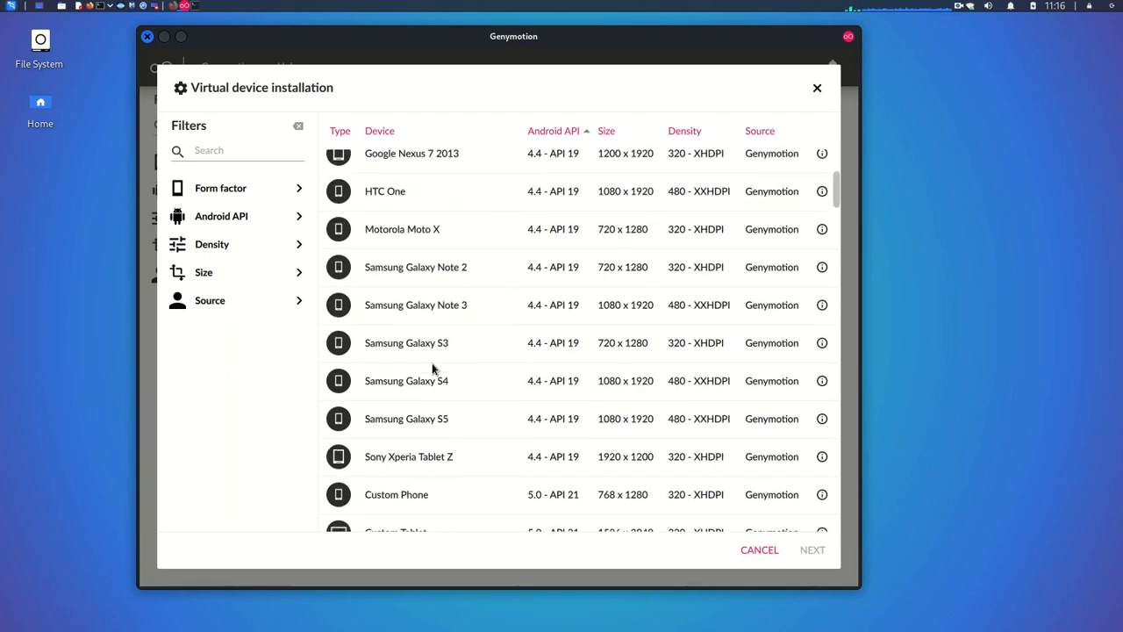
pyautogui.scroll(-2, 433, 369)
pyautogui.click(415, 321)
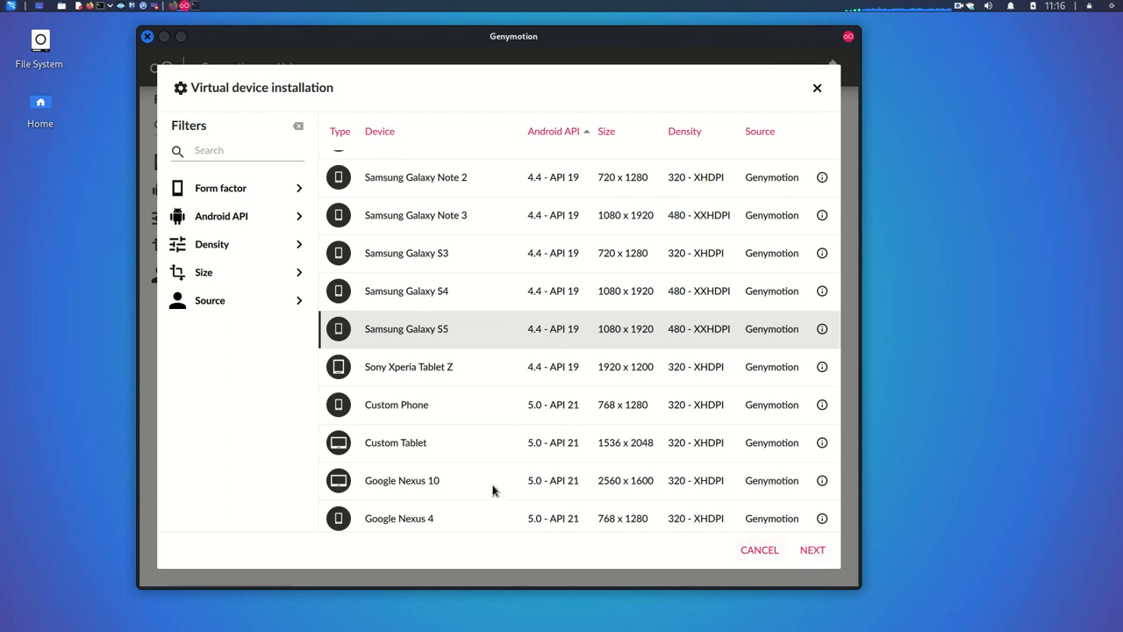
# Step: Review the Galaxy S5 (4.4 - API 19, 1080 x 1920) choice and continue to its settings page
pyautogui.scroll(-3, 492, 490)
pyautogui.scroll(-2, 492, 490)
pyautogui.scroll(1, 492, 491)
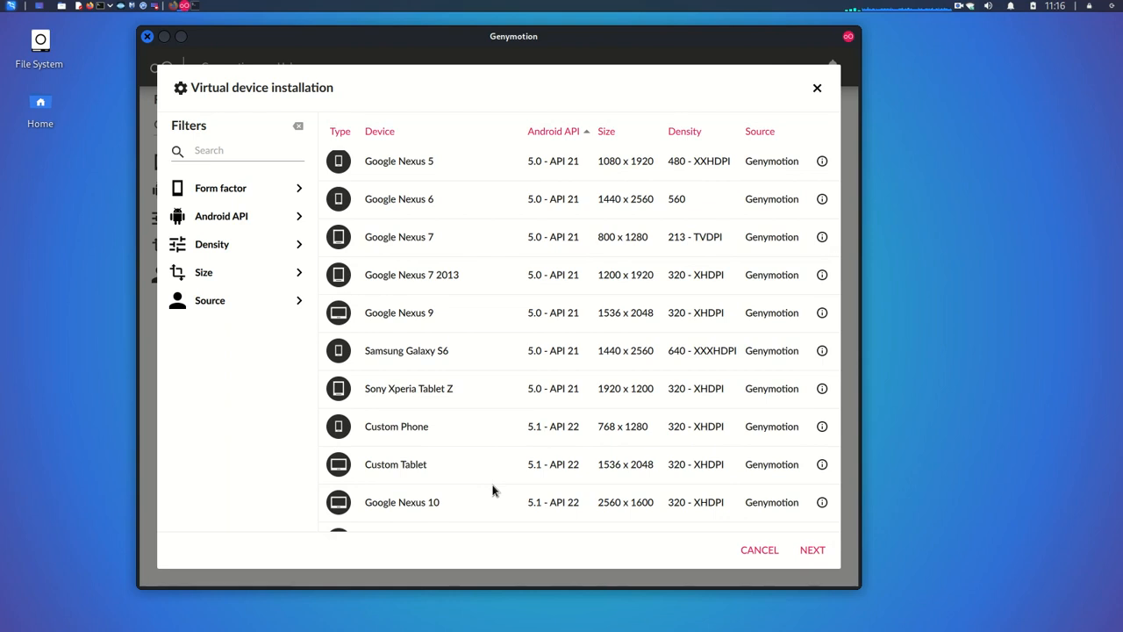
pyautogui.scroll(-1, 492, 490)
pyautogui.scroll(-5, 492, 491)
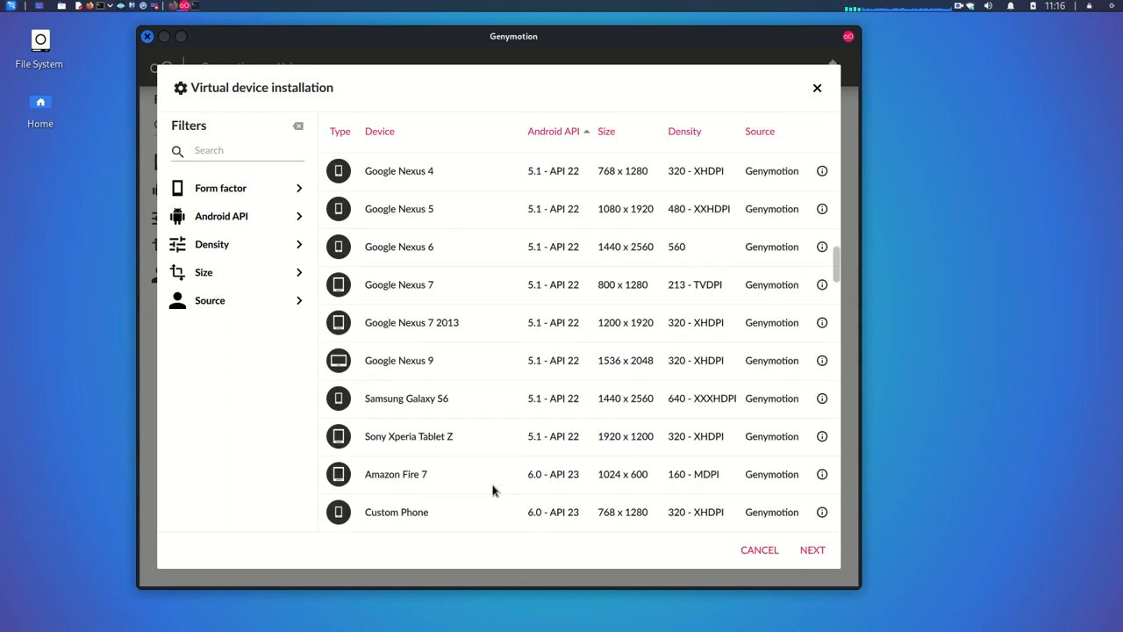
pyautogui.scroll(-3, 492, 491)
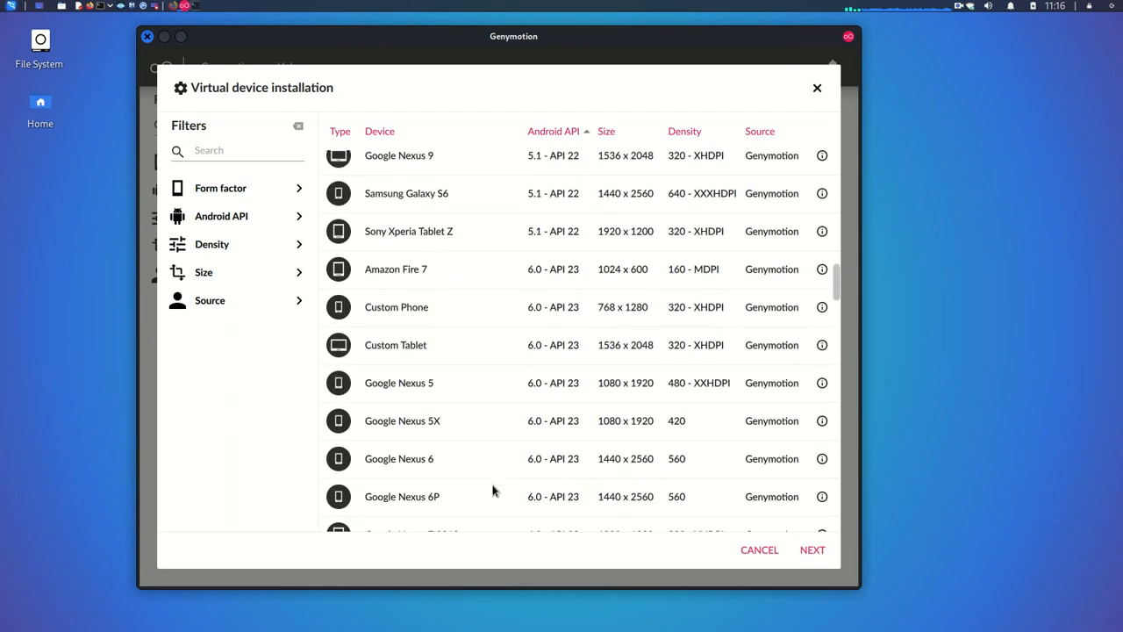
pyautogui.scroll(7, 492, 490)
pyautogui.scroll(5, 492, 490)
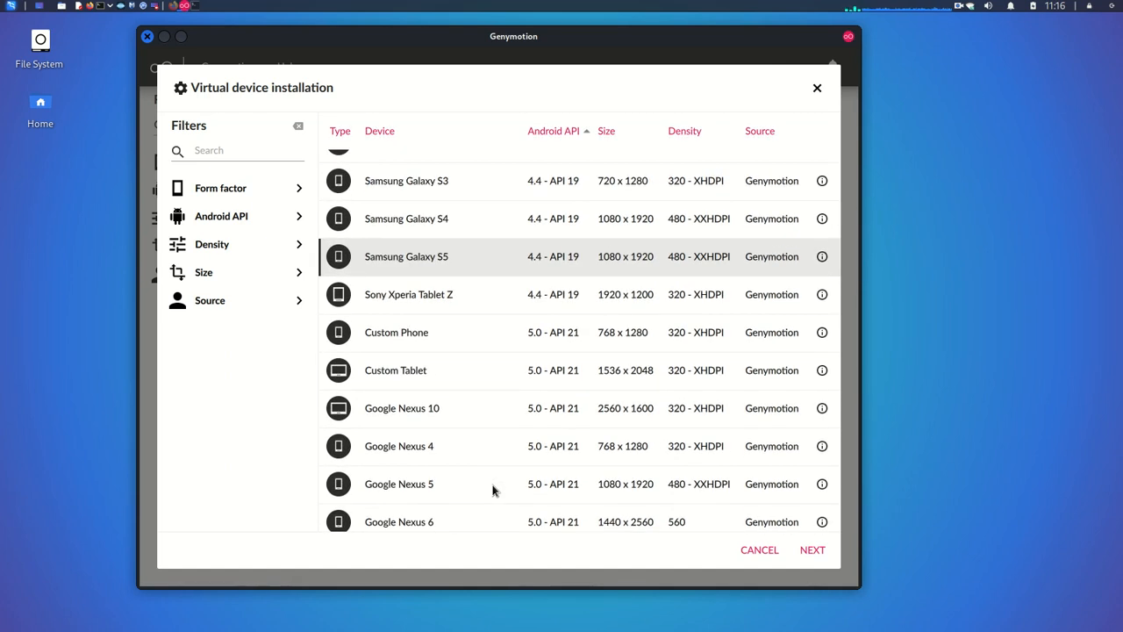
pyautogui.click(819, 553)
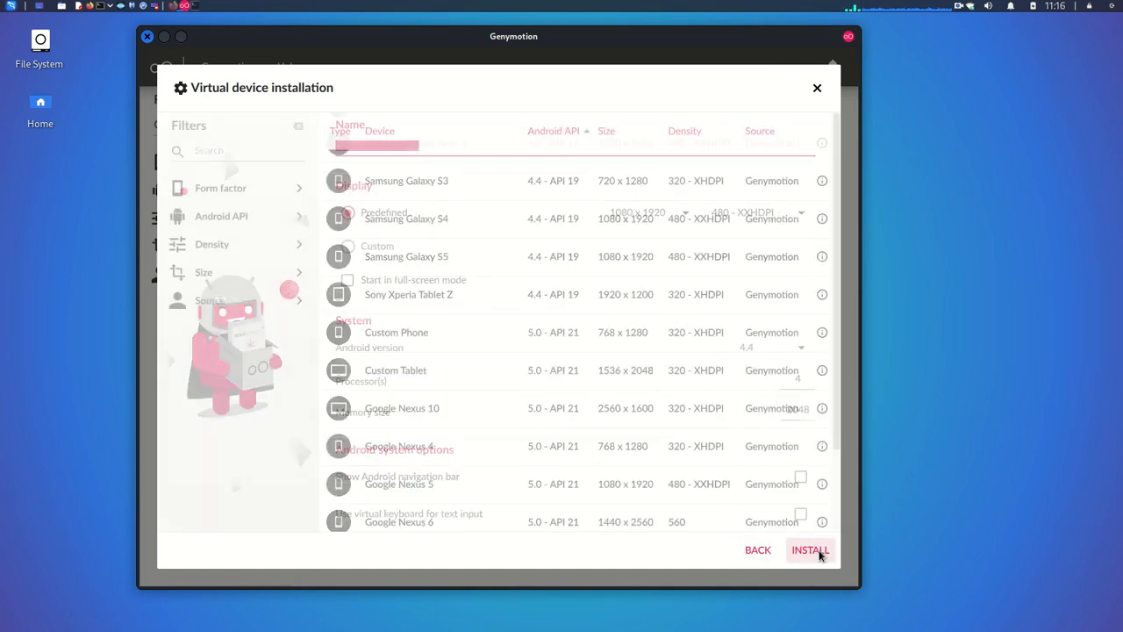
# Step: Set the Galaxy S5 to Android 7.1, enable 'Show Android navigation bar', and install it
pyautogui.click(443, 145)
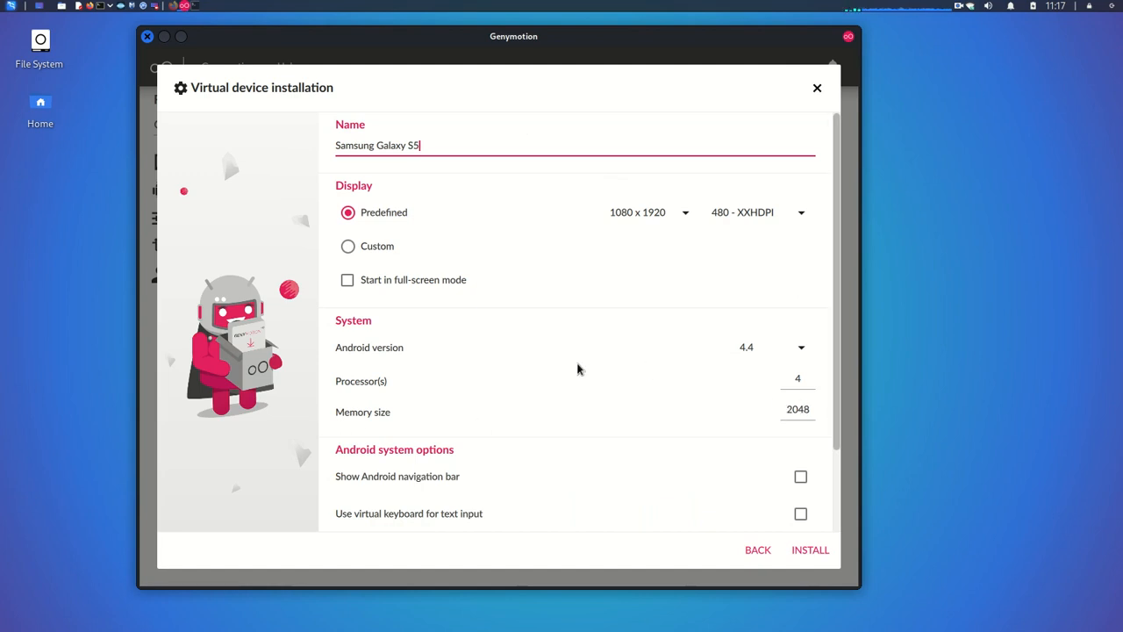
pyautogui.click(801, 349)
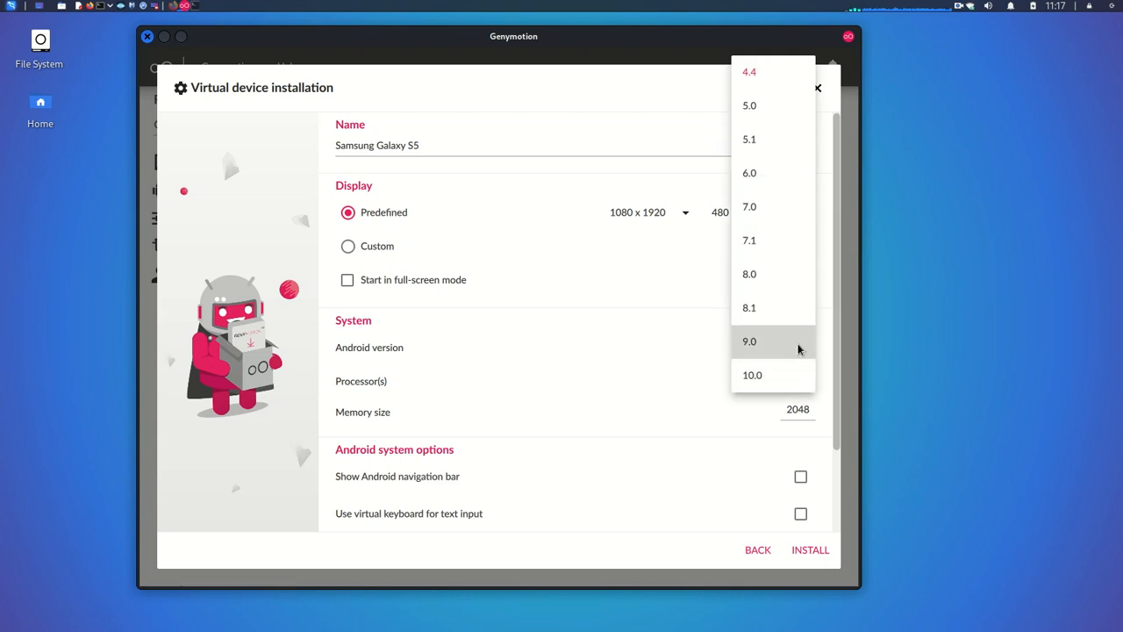
pyautogui.click(762, 237)
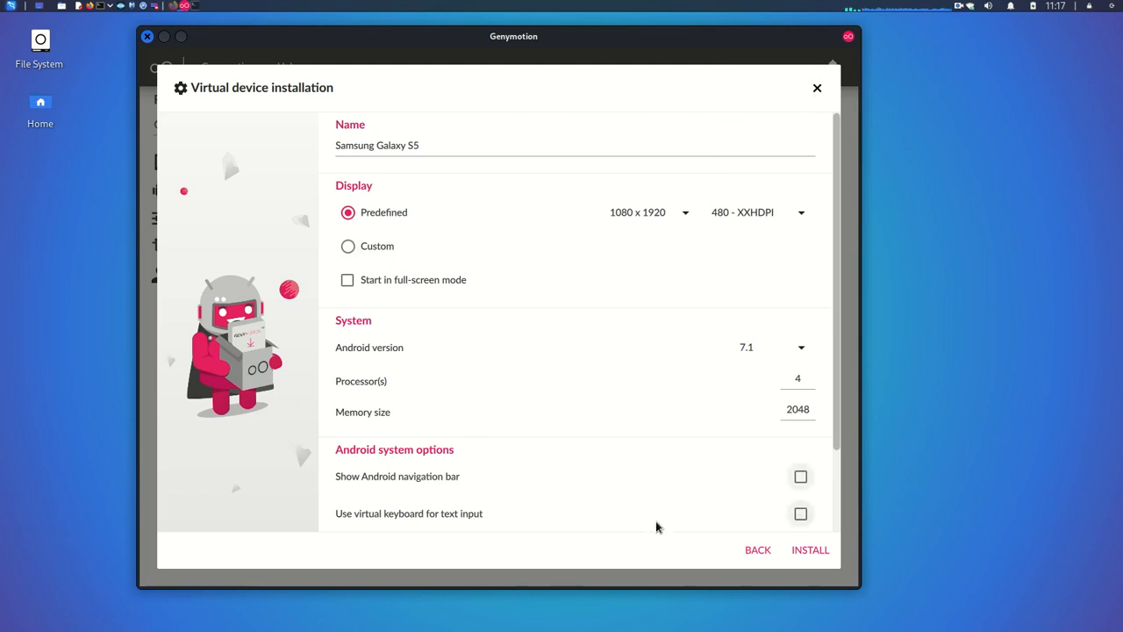
pyautogui.scroll(-1, 712, 488)
pyautogui.scroll(-1, 712, 488)
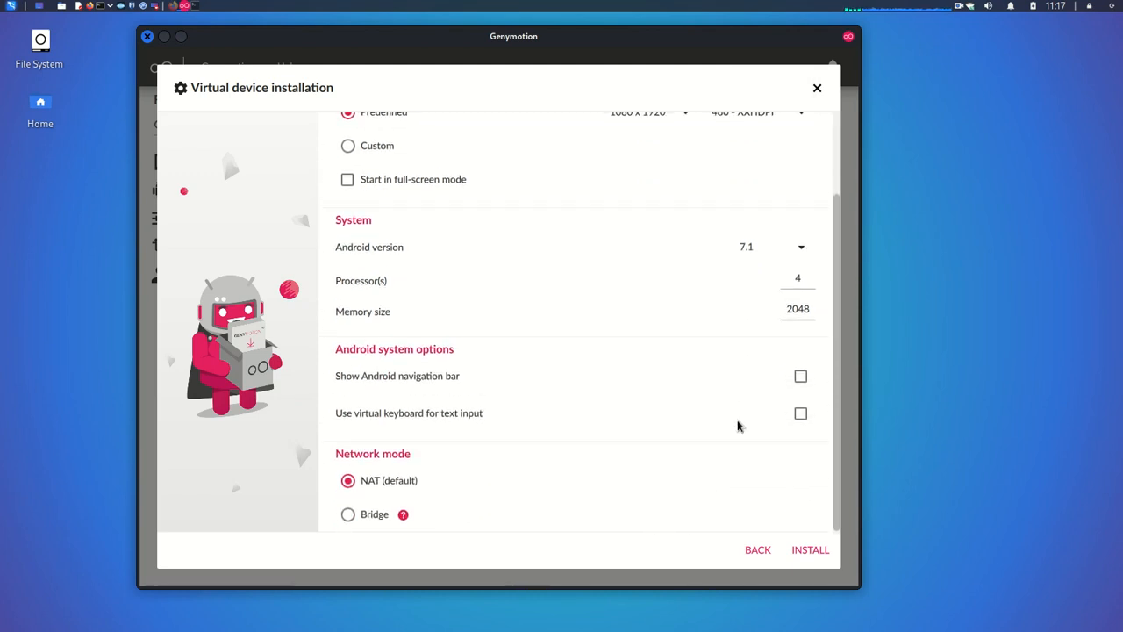
pyautogui.click(801, 377)
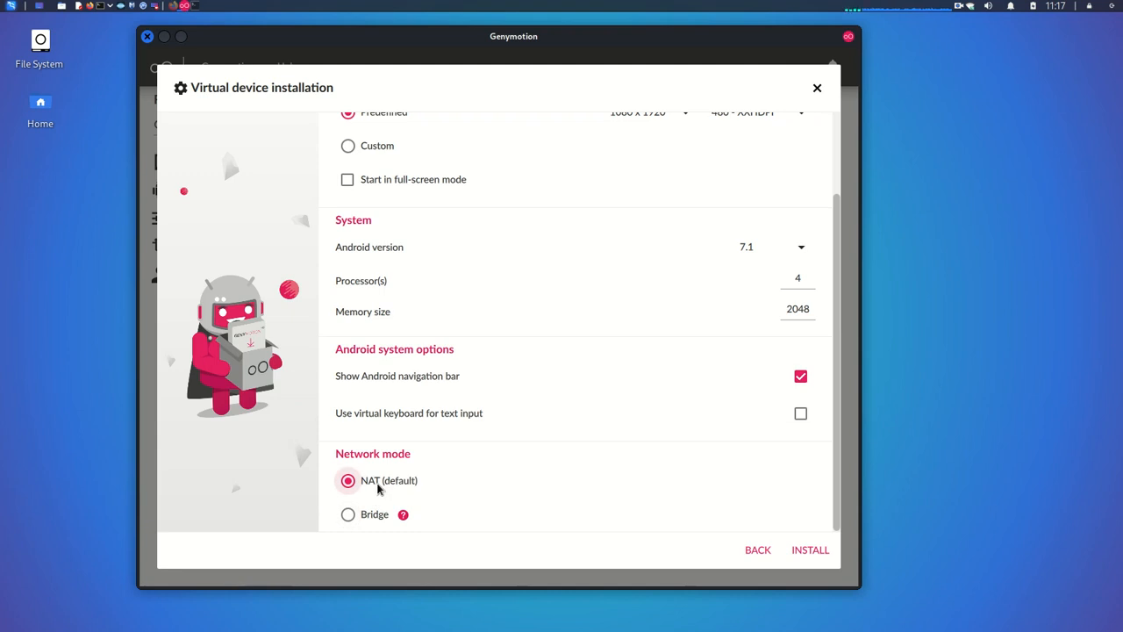
pyautogui.click(810, 551)
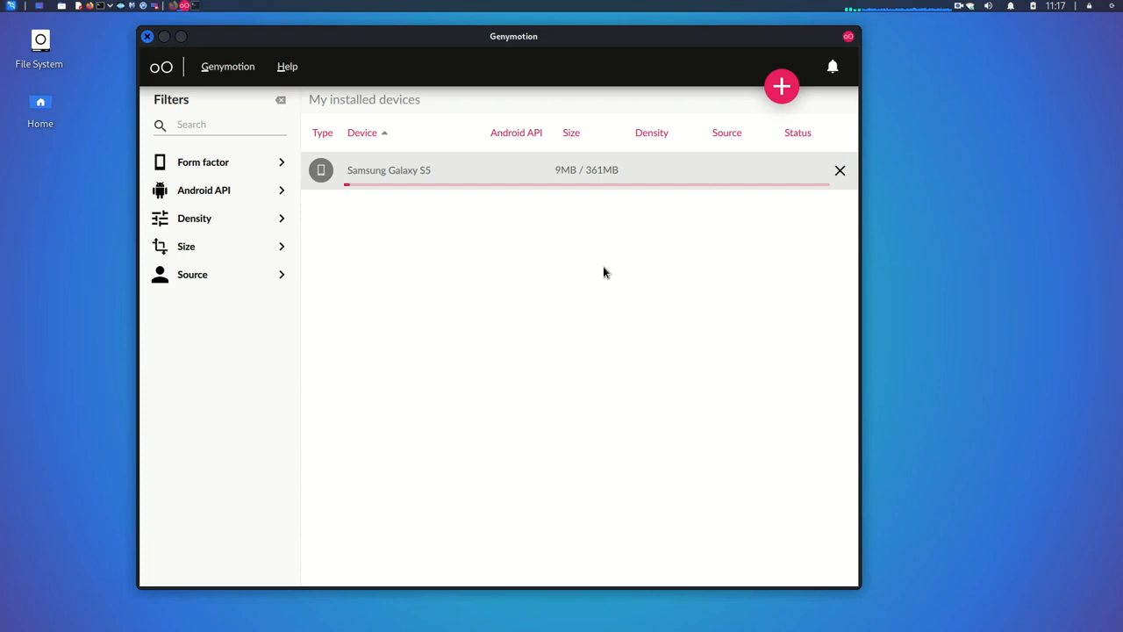
# Step: Wait while the Samsung Galaxy S5 download progresses toward 361MB
pyautogui.click(959, 6)
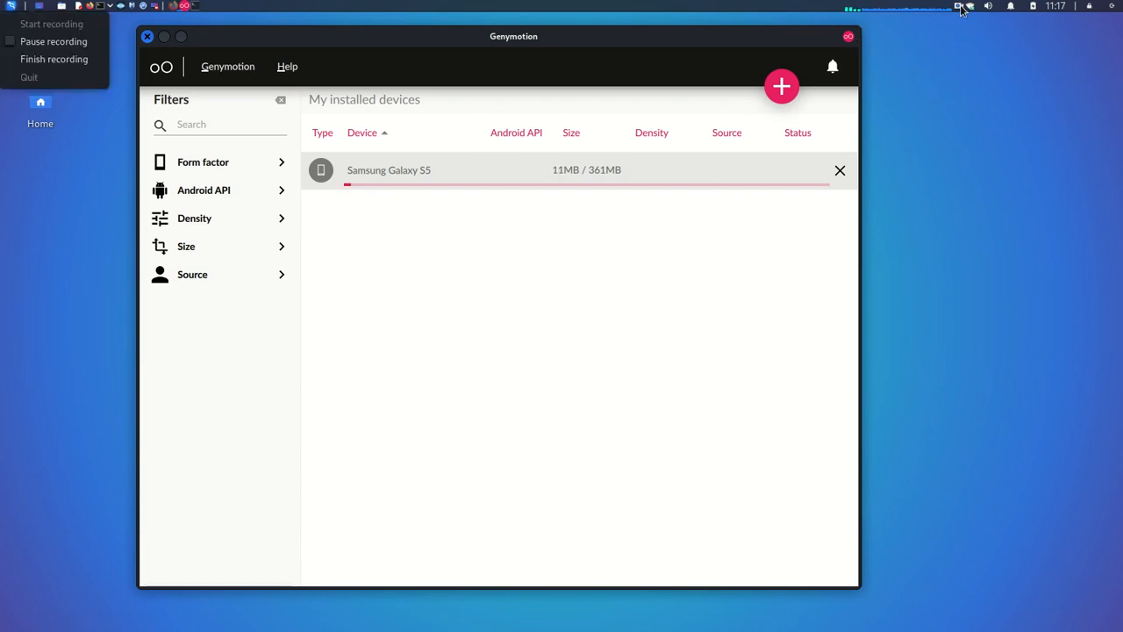
pyautogui.click(54, 41)
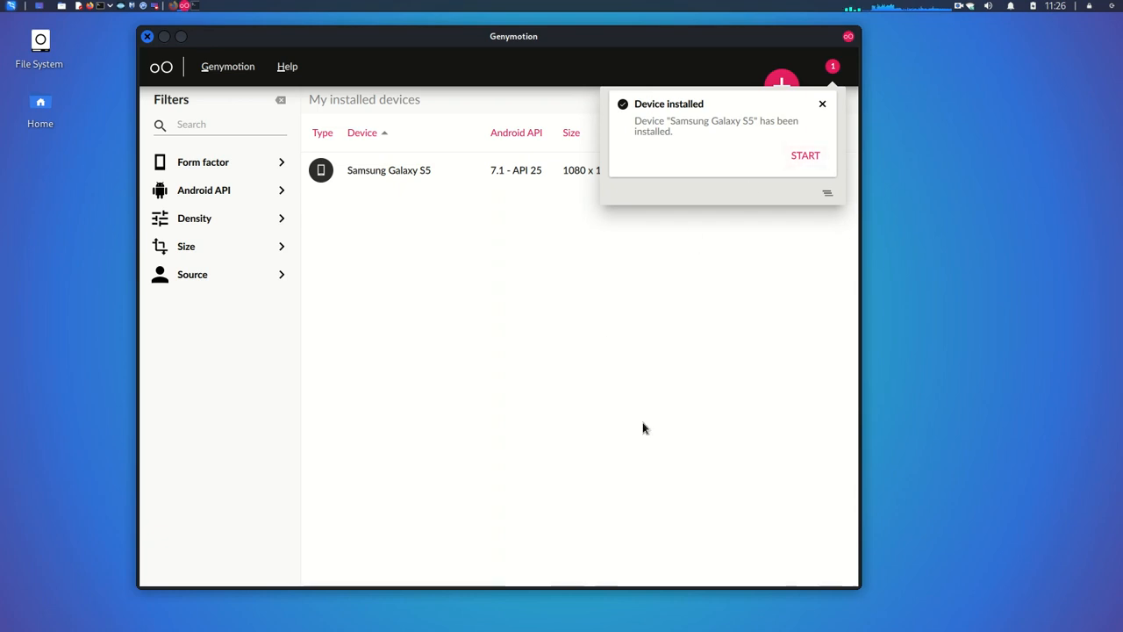
# Step: Launch the installed Samsung Galaxy S5 (7.1 - API 25) so its emulator window opens
pyautogui.click(806, 158)
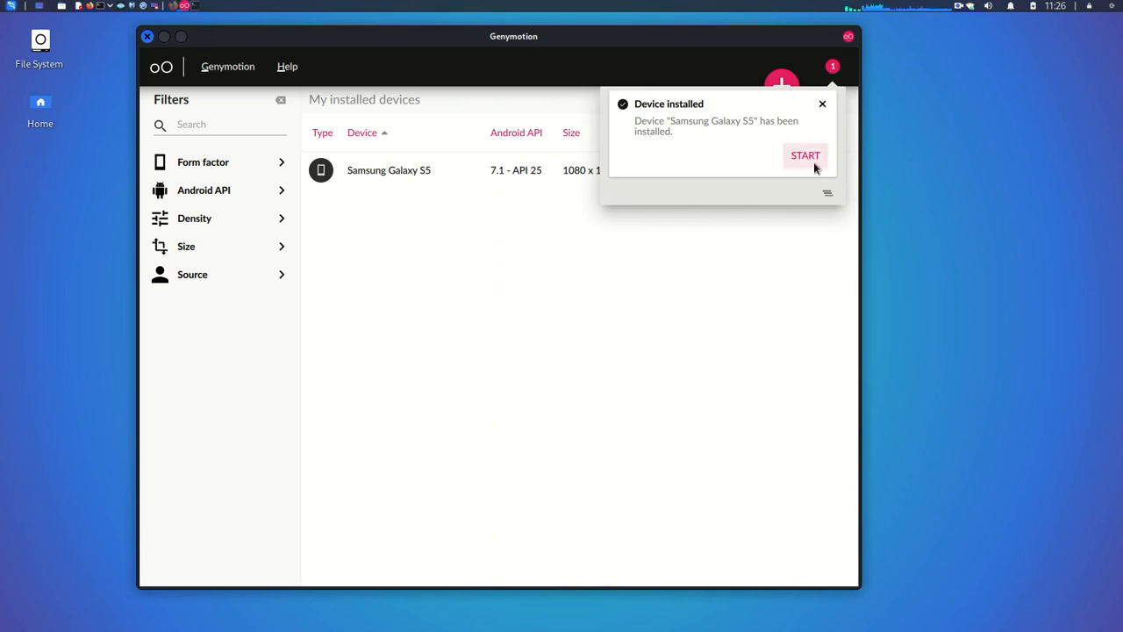
pyautogui.click(805, 157)
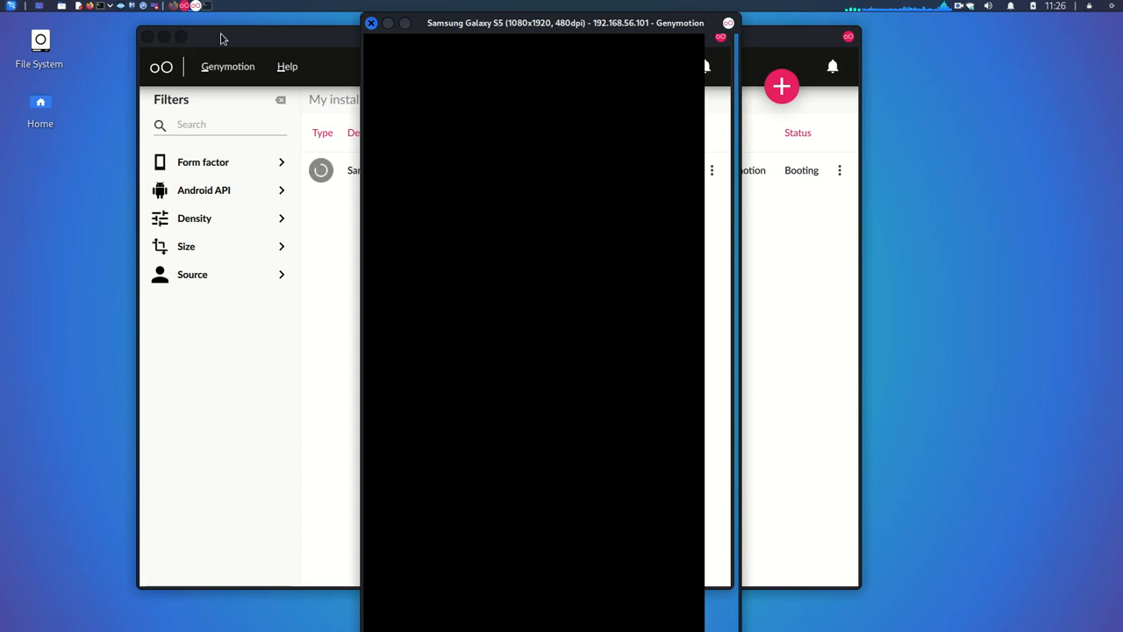
# Step: Move the device manager aside, then shrink and reposition the booting Galaxy S5 emulator window
pyautogui.click(193, 44)
pyautogui.click(179, 37)
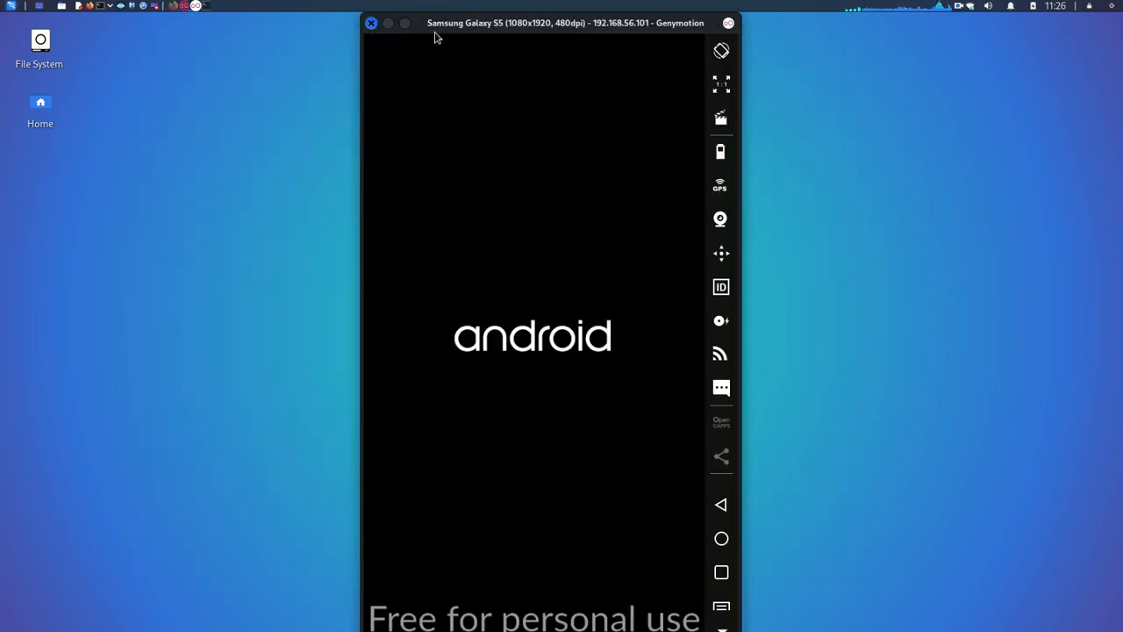
pyautogui.moveTo(740, 14); pyautogui.dragTo(703, 79)
pyautogui.moveTo(530, 83); pyautogui.dragTo(516, 46)
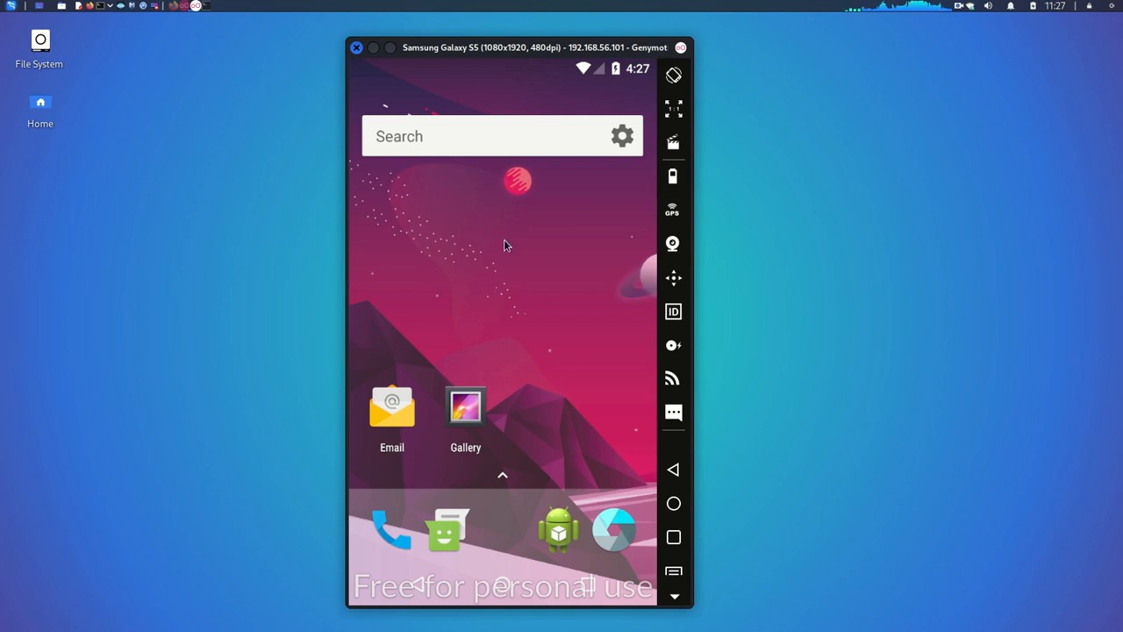
pyautogui.moveTo(495, 54)
pyautogui.mouseDown()
pyautogui.moveTo(499, 208)
pyautogui.moveTo(488, 27)
pyautogui.moveTo(483, 56)
pyautogui.mouseUp()
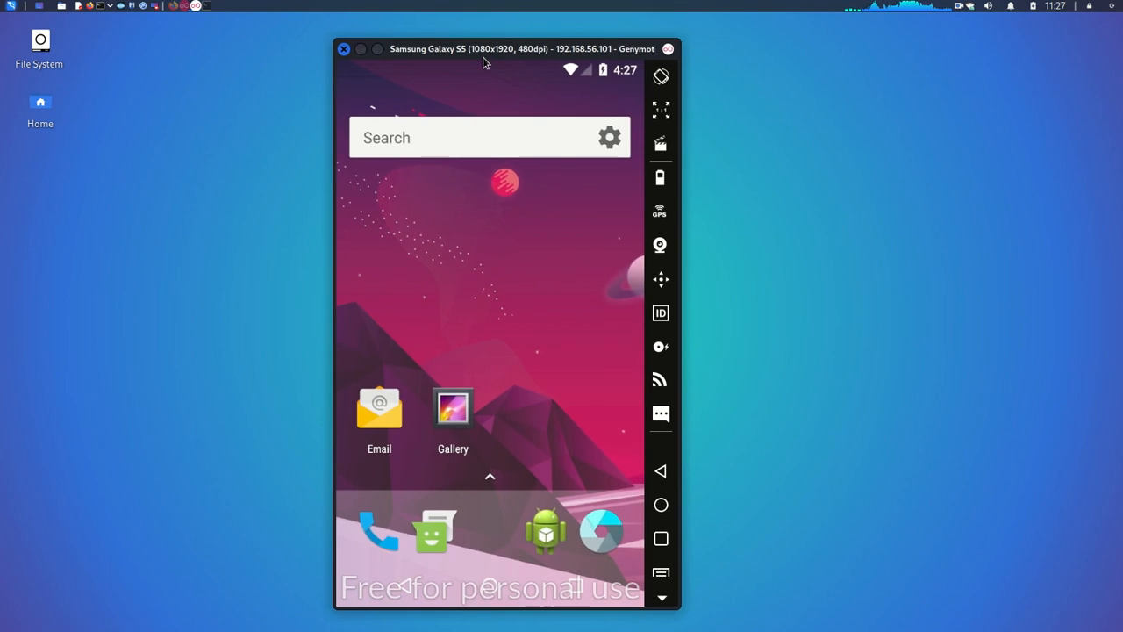
# Step: Check About phone shows Model Samsung Galaxy S5 with Android 7.1.1, then go back
pyautogui.click(489, 475)
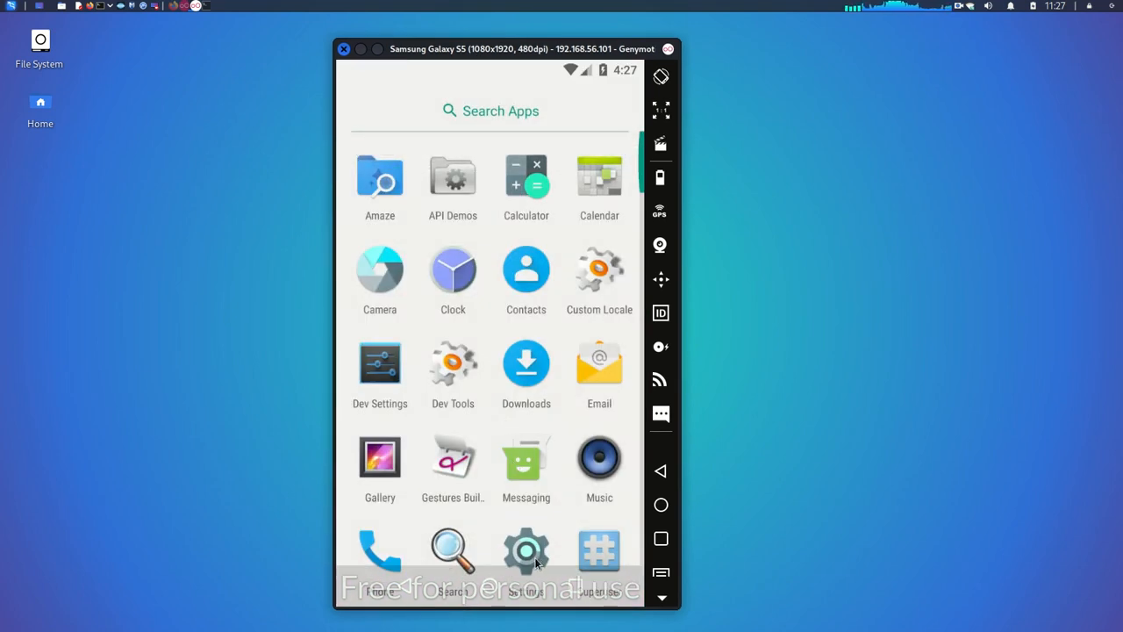
pyautogui.click(527, 549)
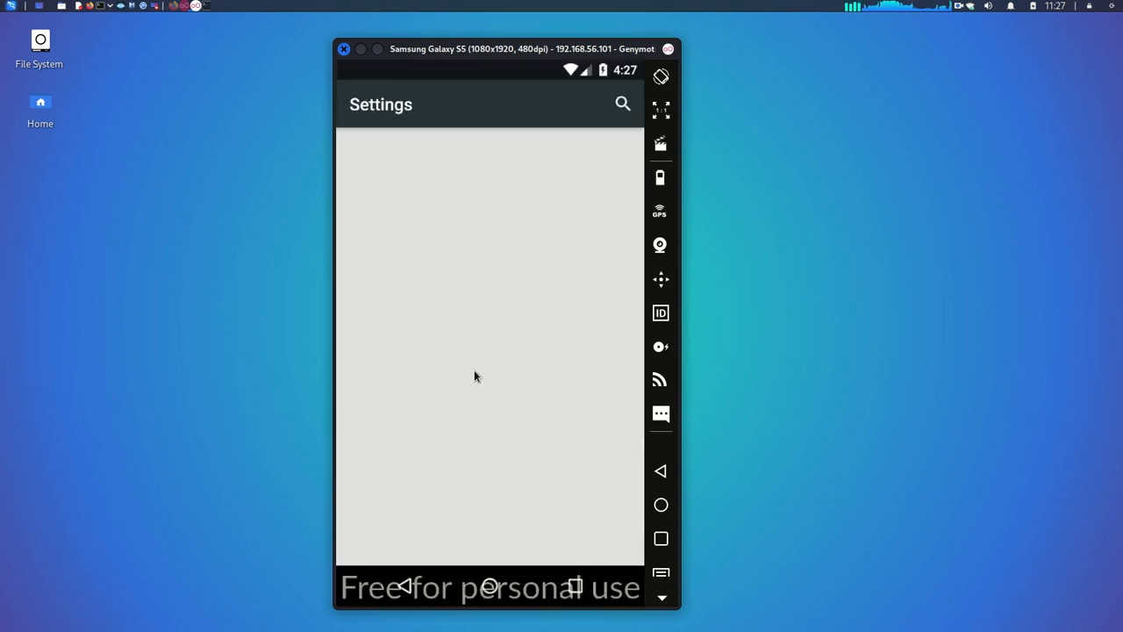
pyautogui.scroll(-6, 473, 376)
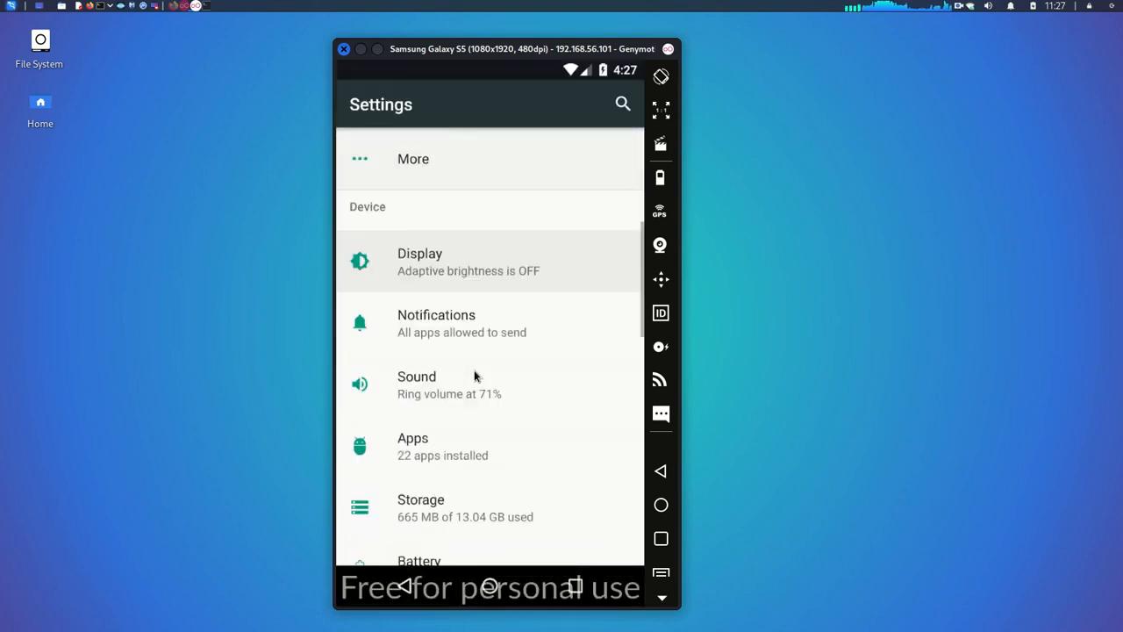
pyautogui.scroll(-7, 438, 481)
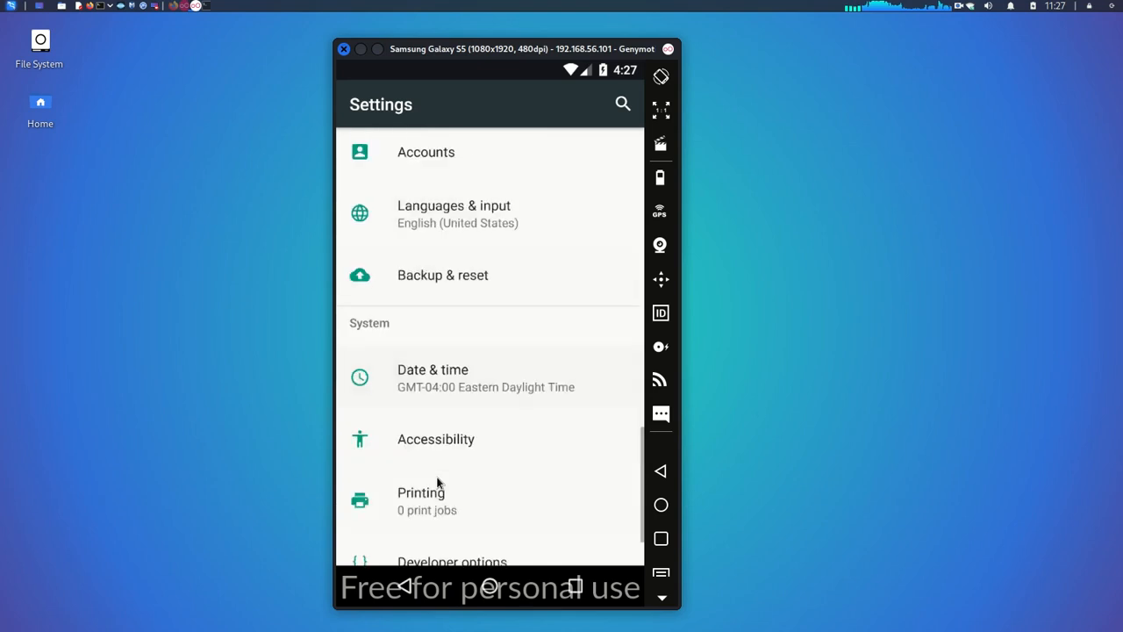
pyautogui.click(445, 536)
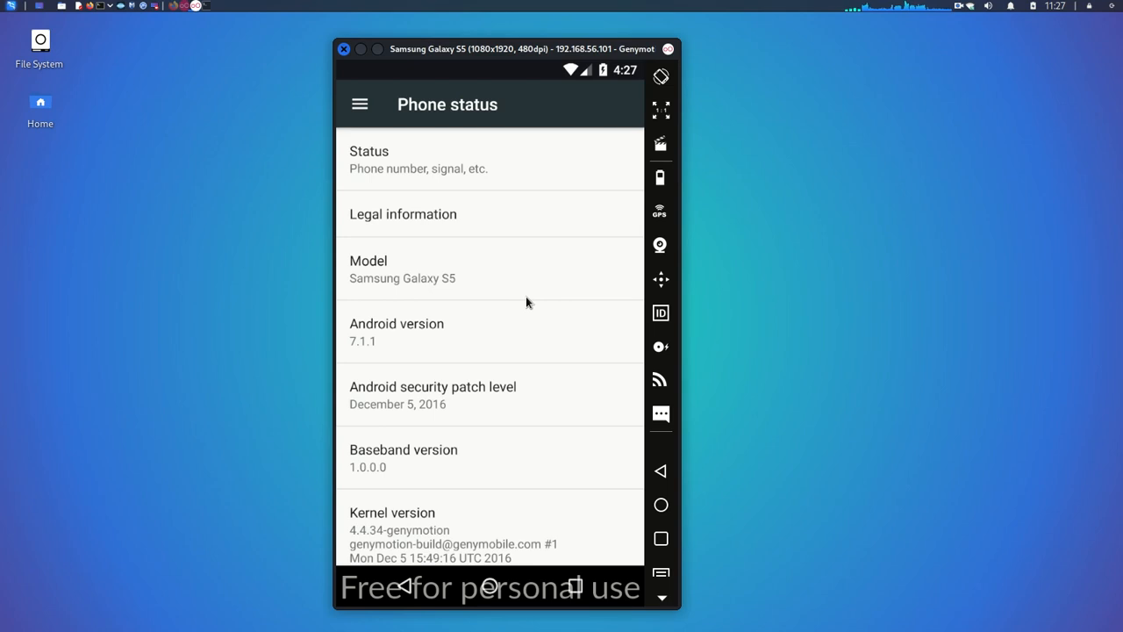
pyautogui.click(662, 471)
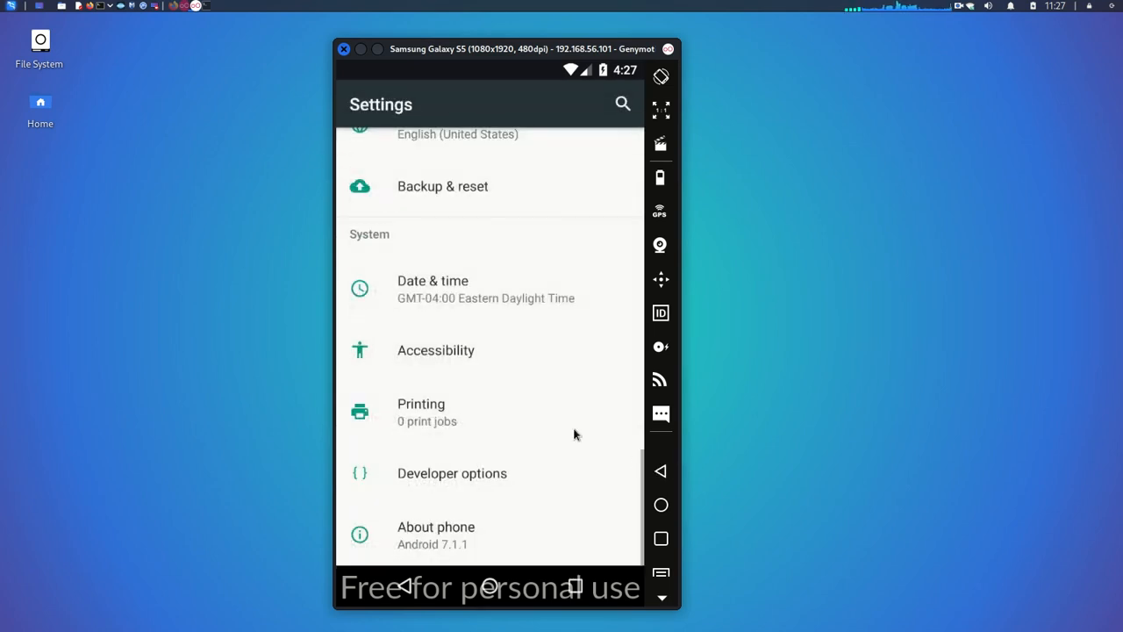
pyautogui.click(660, 469)
# Step: Go Back to the phone's home screen showing the Email and Gallery apps
pyautogui.click(661, 470)
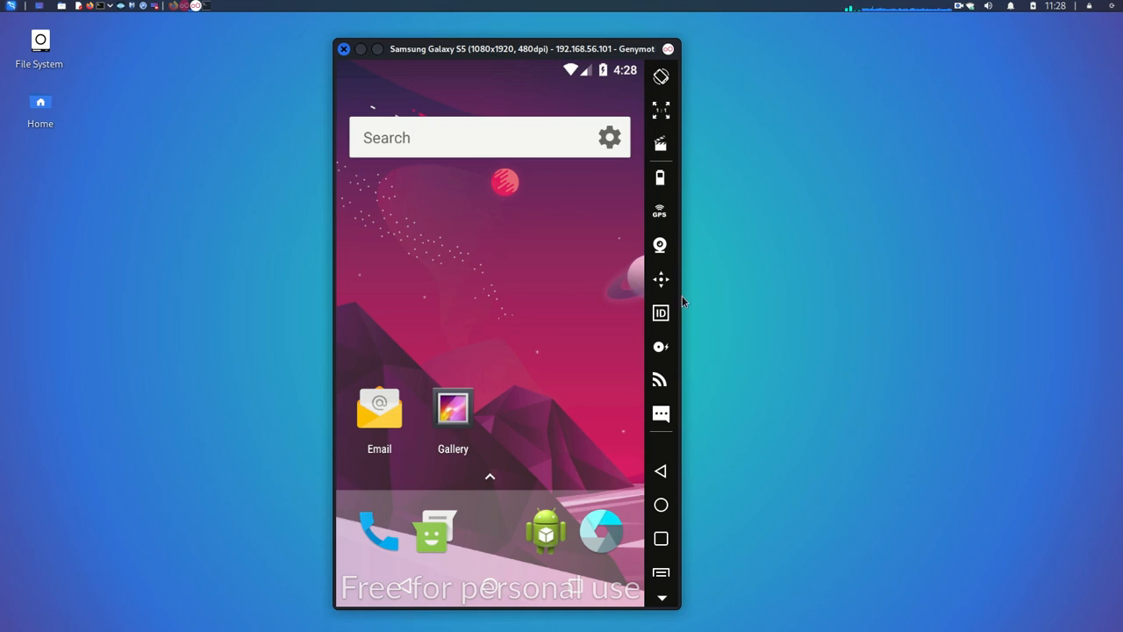
pyautogui.rightClick(960, 6)
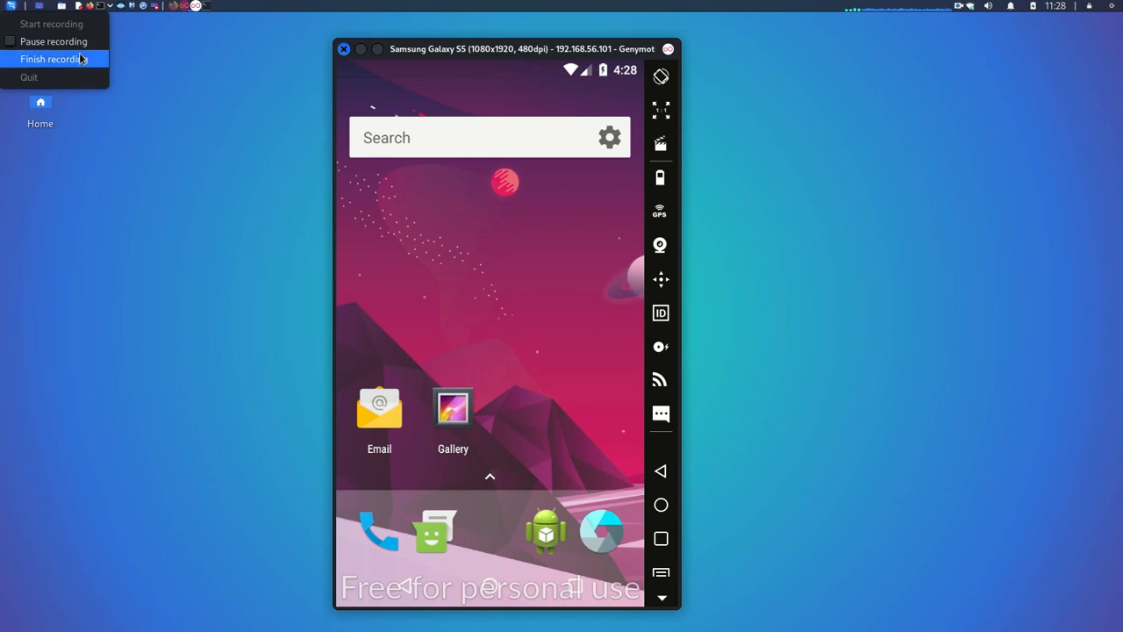